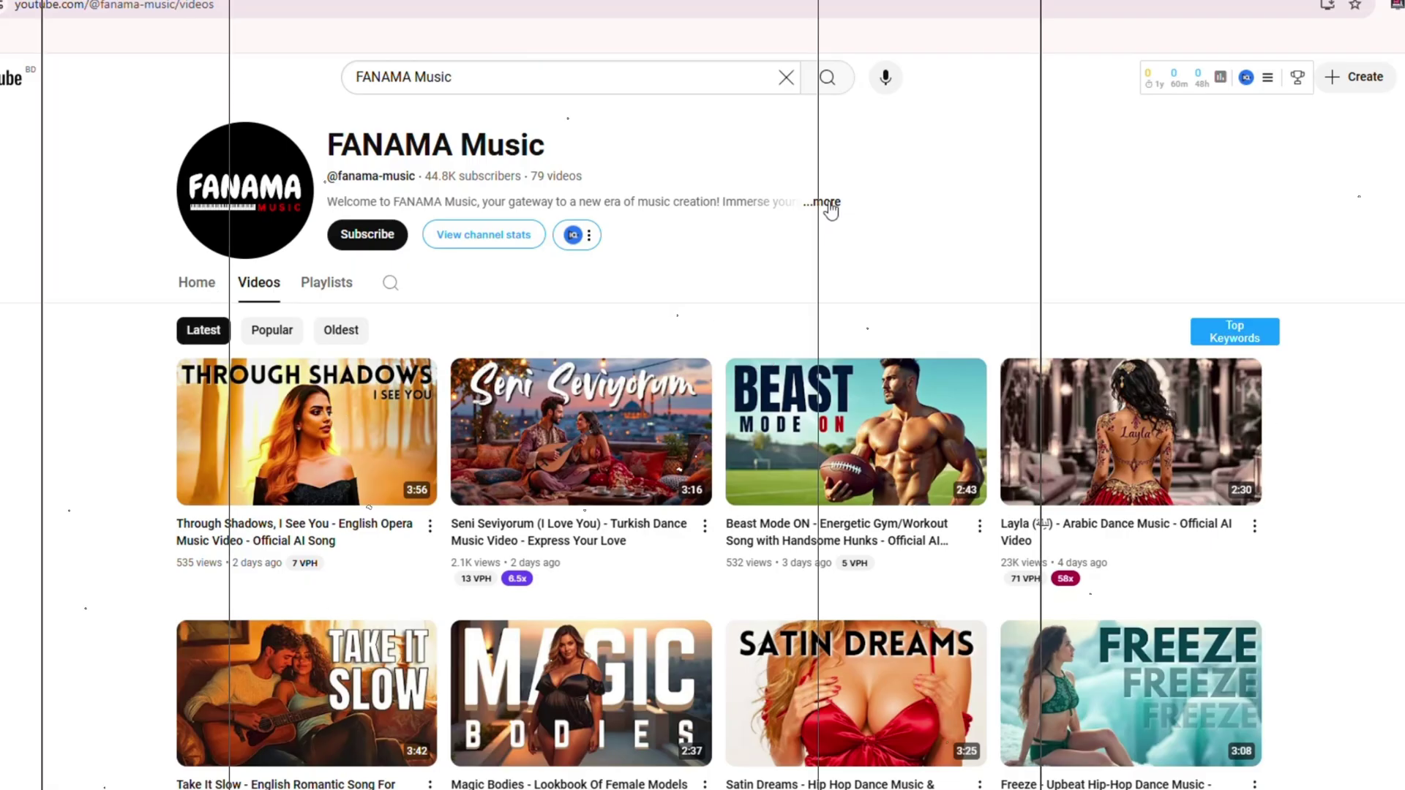
# Open FANAMA Music's About details and highlight its 15 Jul 2024 join date, 79 videos and 44.8K subscribers
pyautogui.click(826, 202)
pyautogui.moveTo(515, 615); pyautogui.dragTo(631, 624)
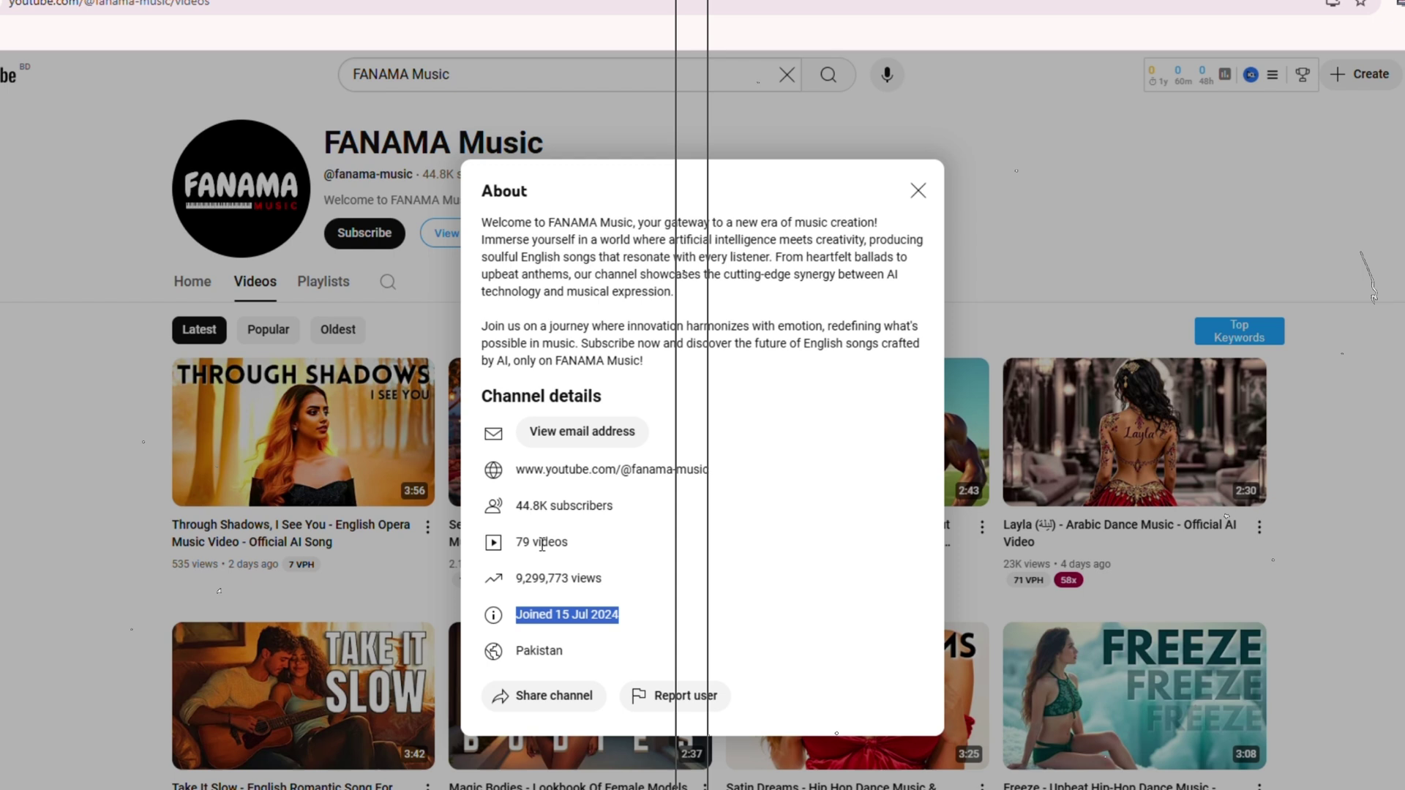
pyautogui.moveTo(516, 543); pyautogui.dragTo(599, 547)
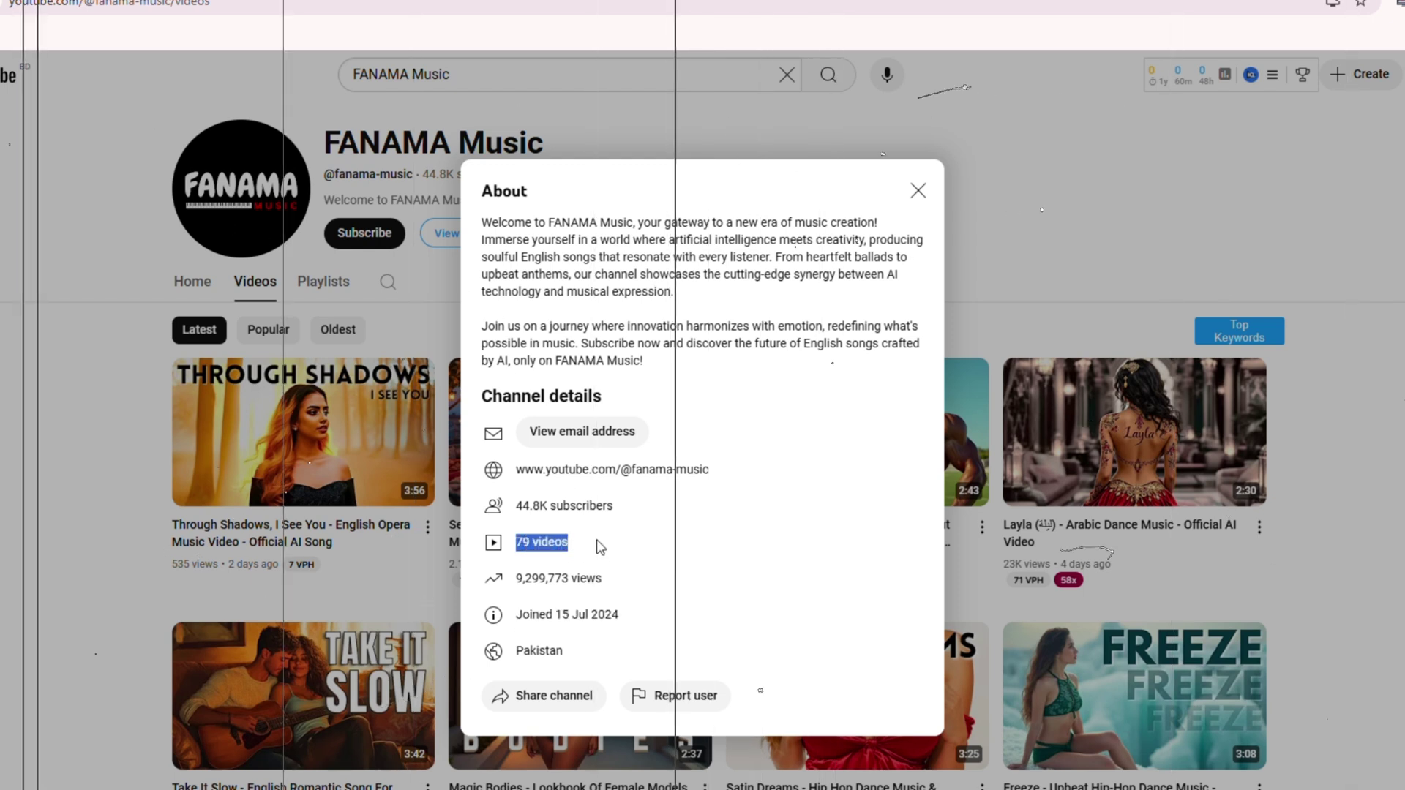
pyautogui.moveTo(516, 506); pyautogui.dragTo(592, 517)
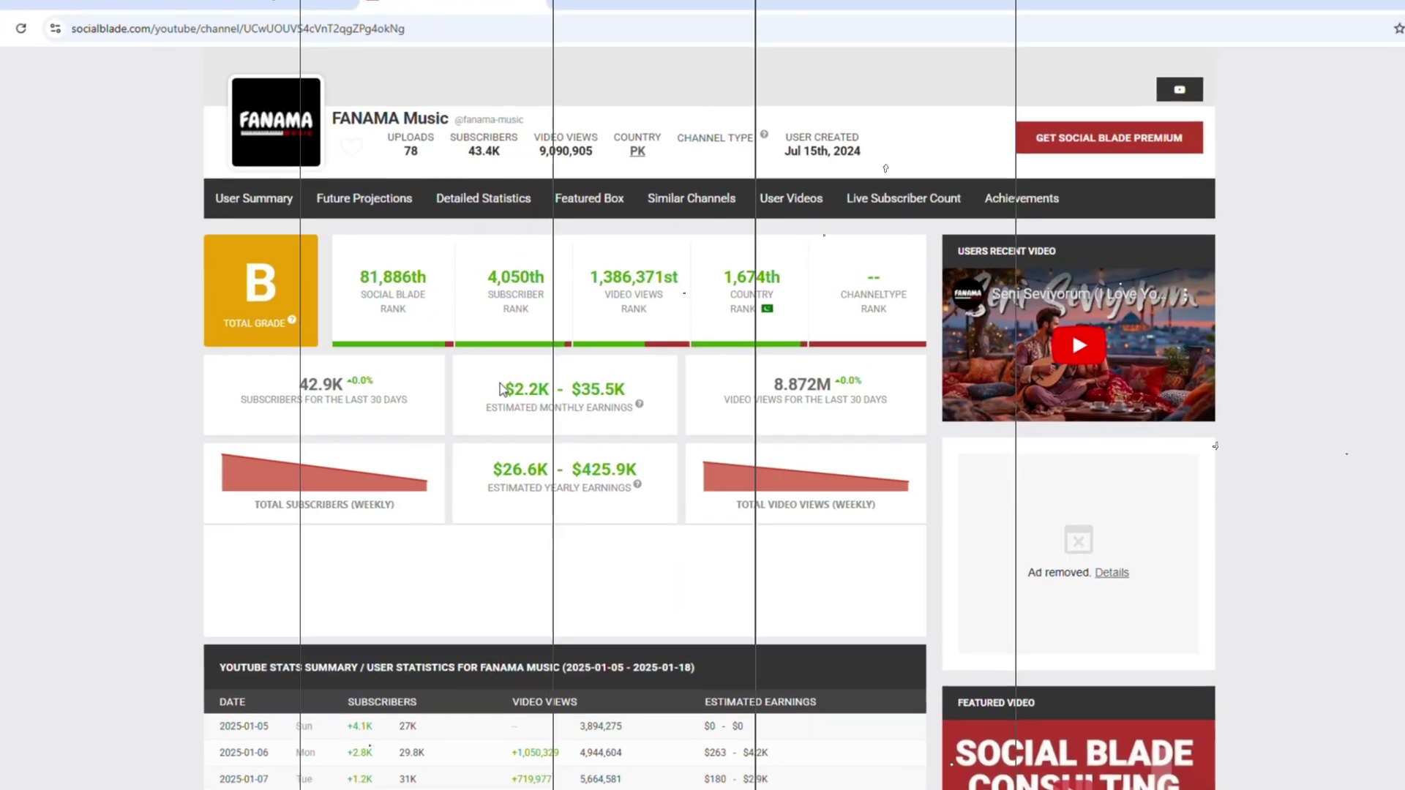
# Highlight FANAMA Music's estimated monthly earnings of $2.2K – $35.5K on Social Blade
pyautogui.moveTo(507, 389); pyautogui.dragTo(628, 391)
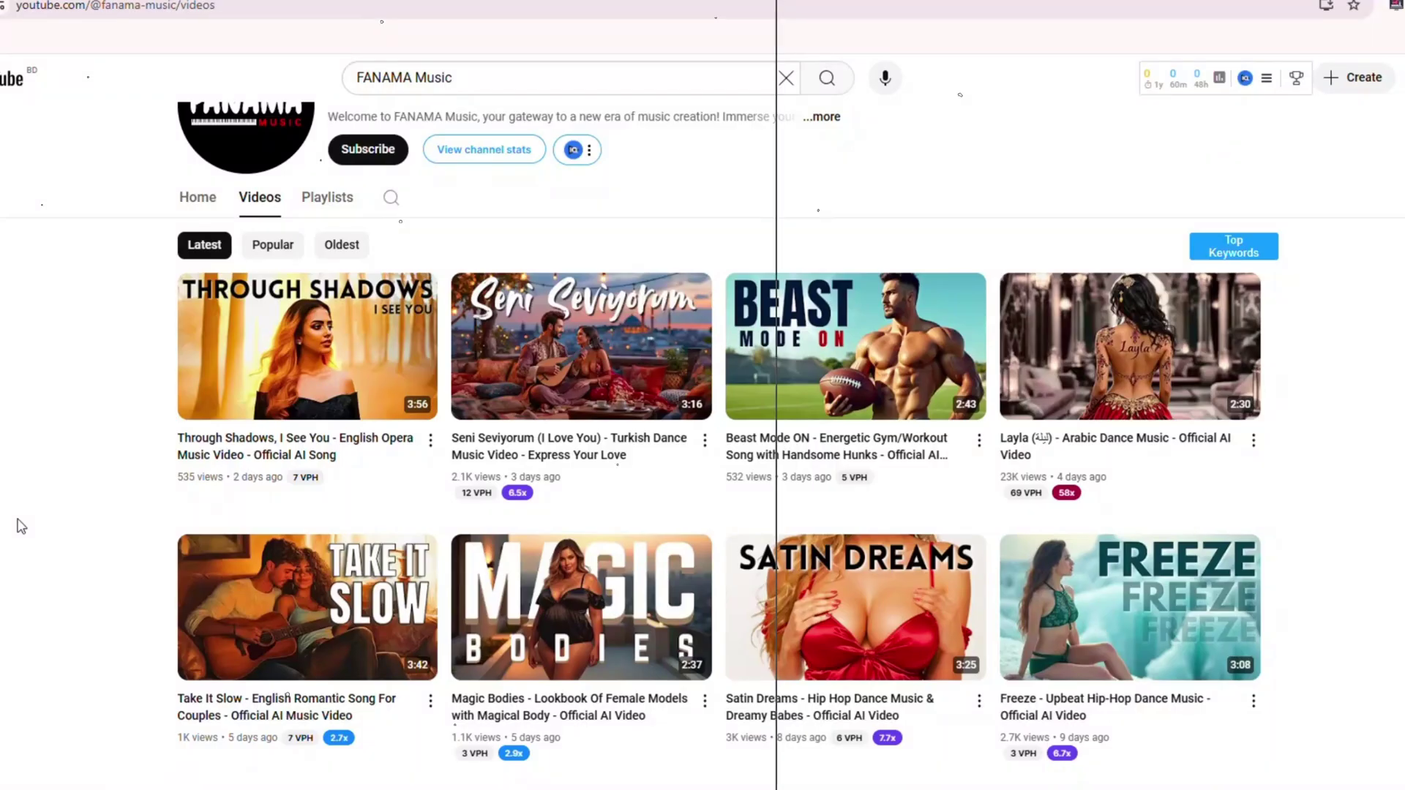
# Scroll down the Videos tab through FANAMA Music's older AI dance and trance uploads
pyautogui.scroll(-3, 15, 524)
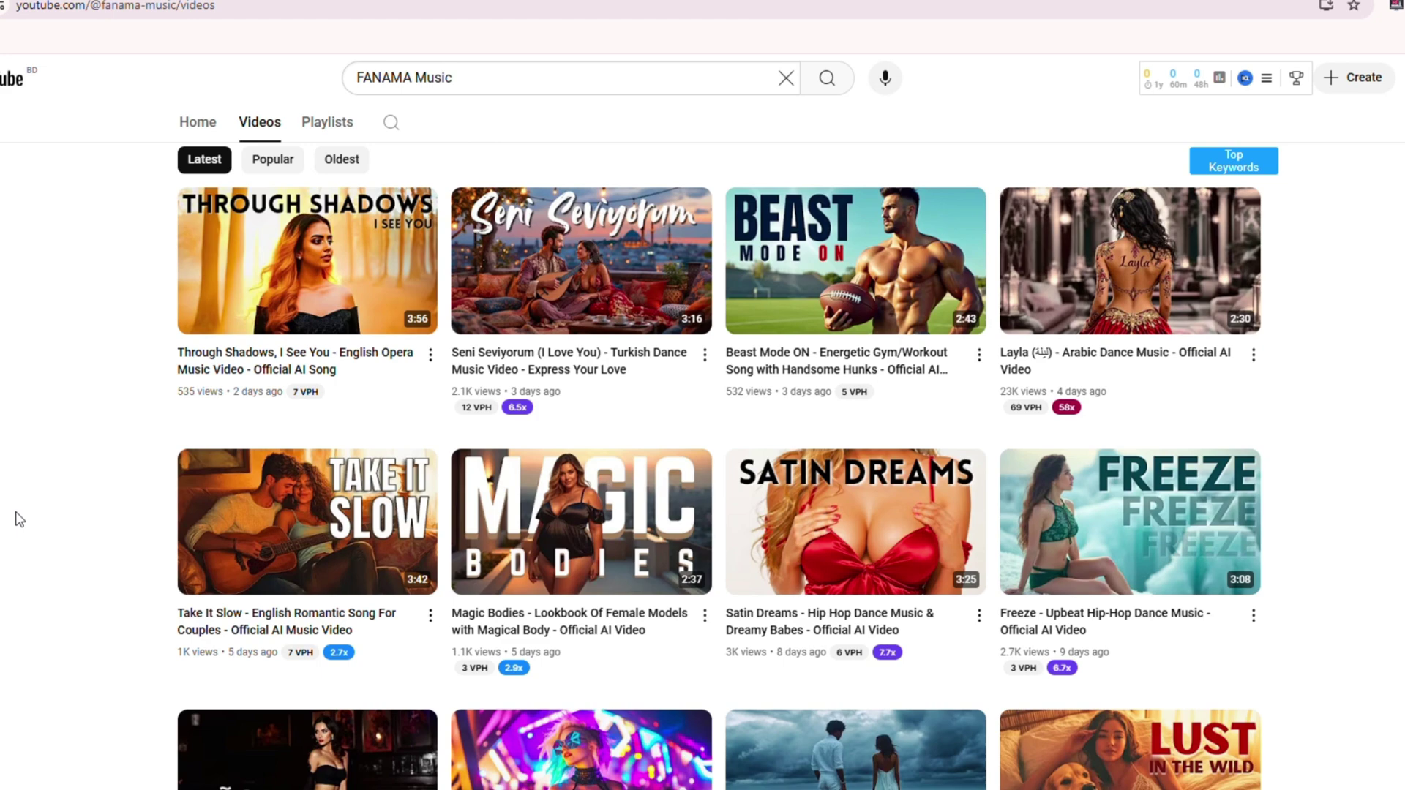
pyautogui.scroll(-7, 19, 519)
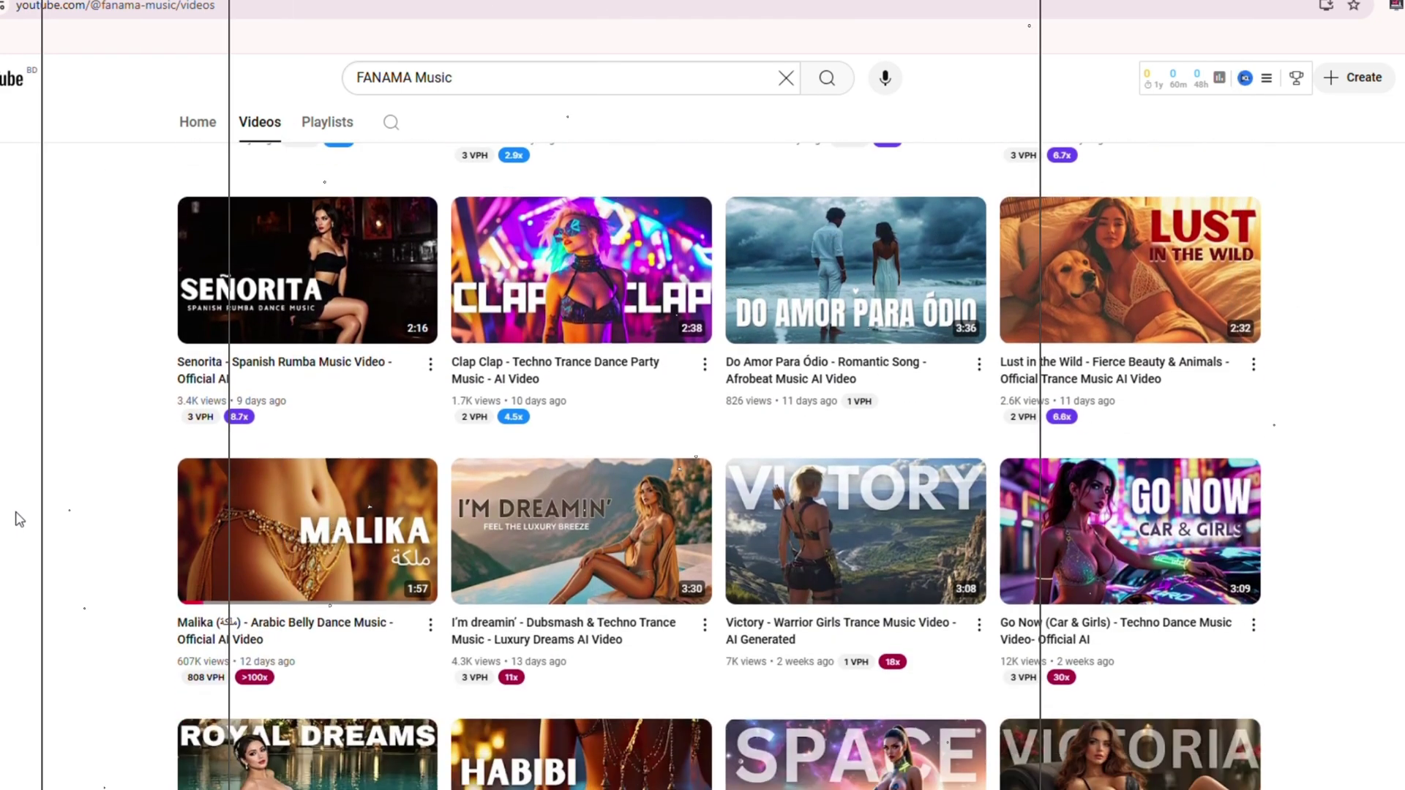
pyautogui.scroll(-6, 20, 520)
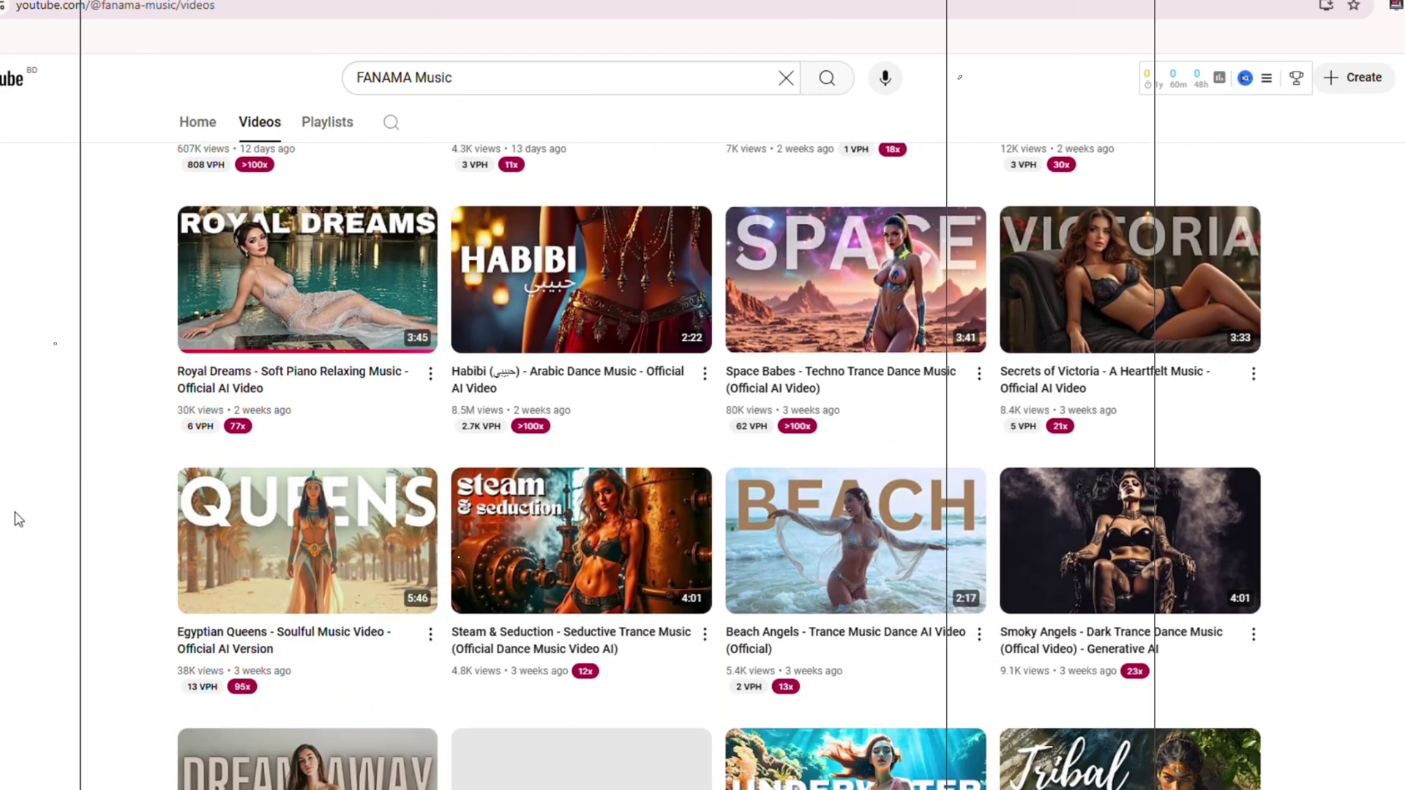
pyautogui.scroll(-2, 19, 518)
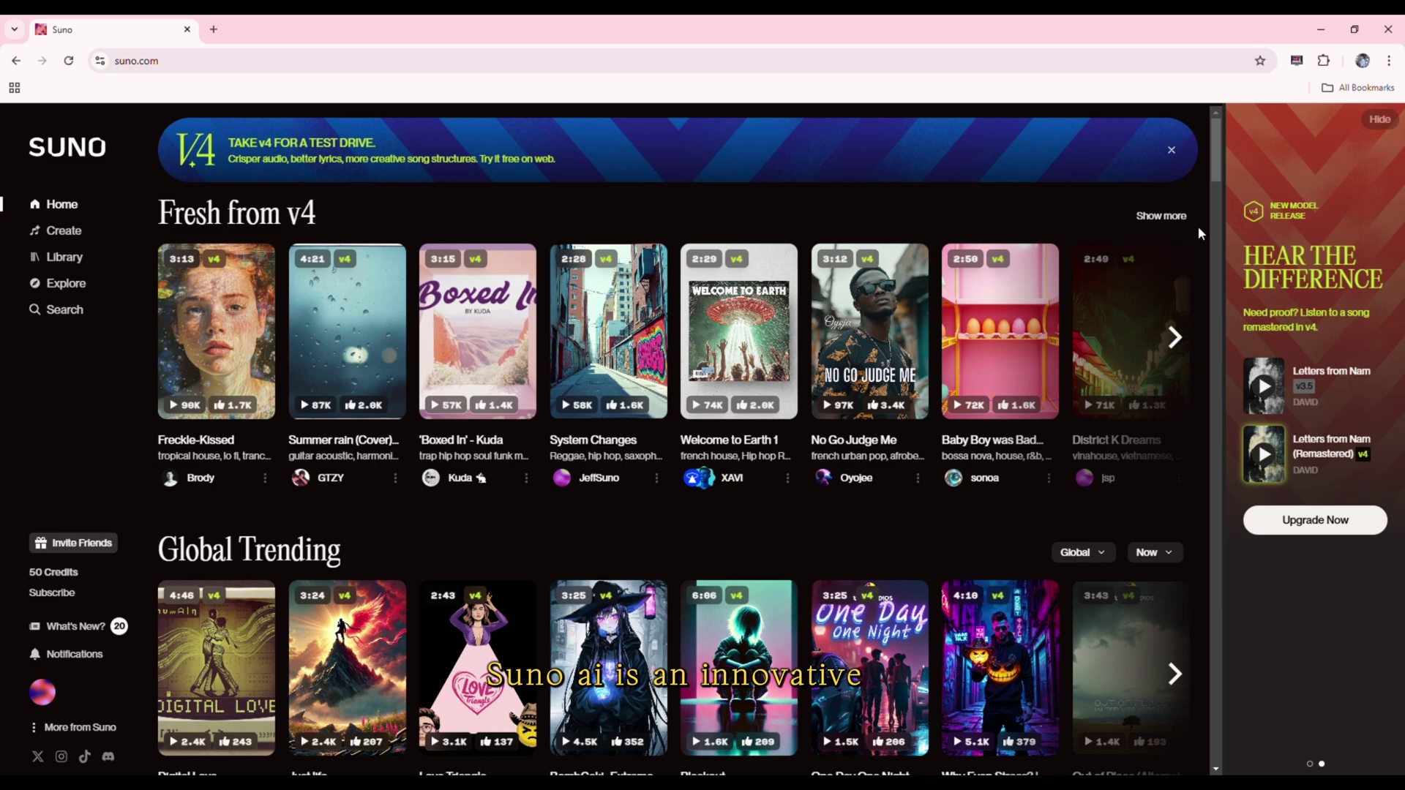
# Scroll past Suno's Global Trending, Top Categories, Suno Showcase and Playlists For You sections
pyautogui.scroll(-2, 1198, 226)
pyautogui.scroll(-9, 1180, 249)
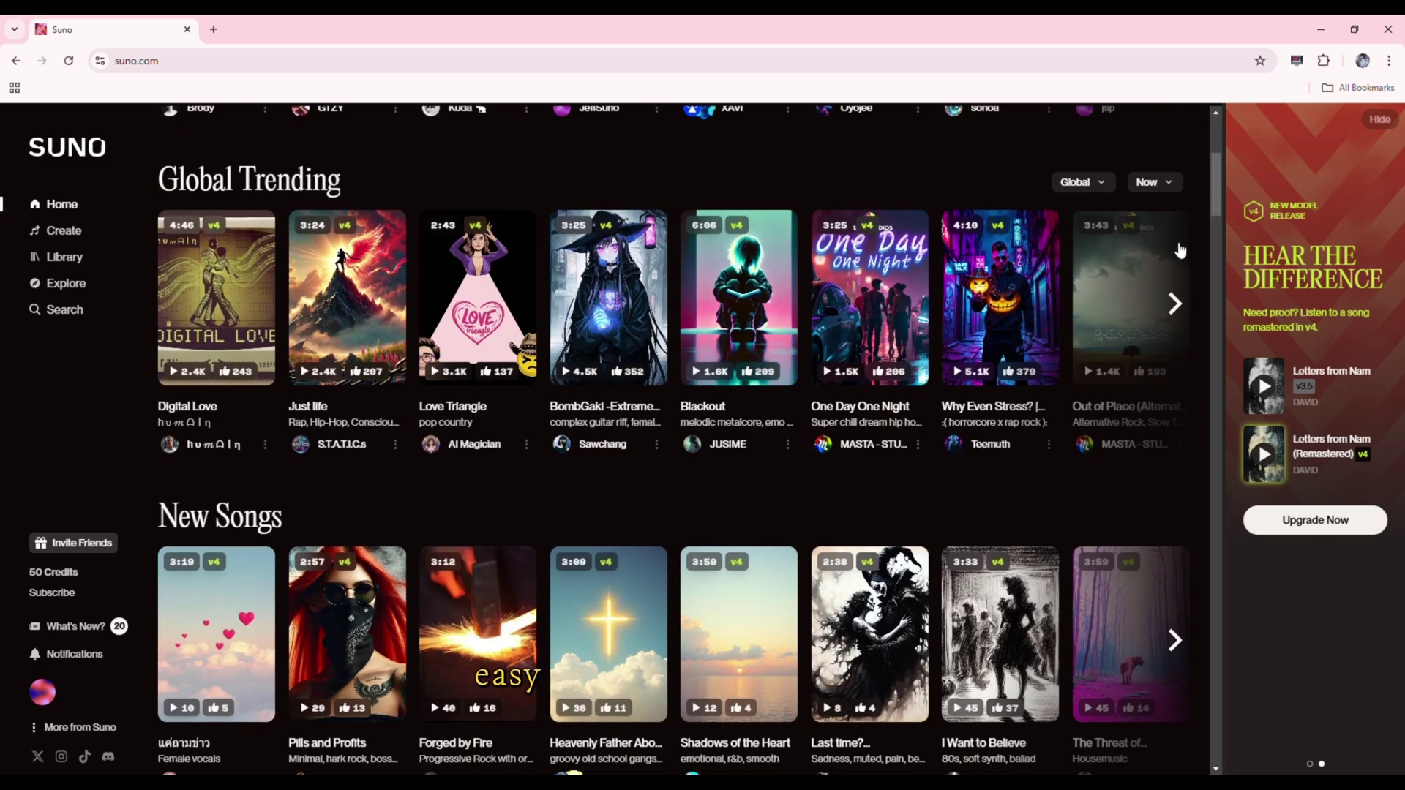
pyautogui.scroll(-7, 1179, 251)
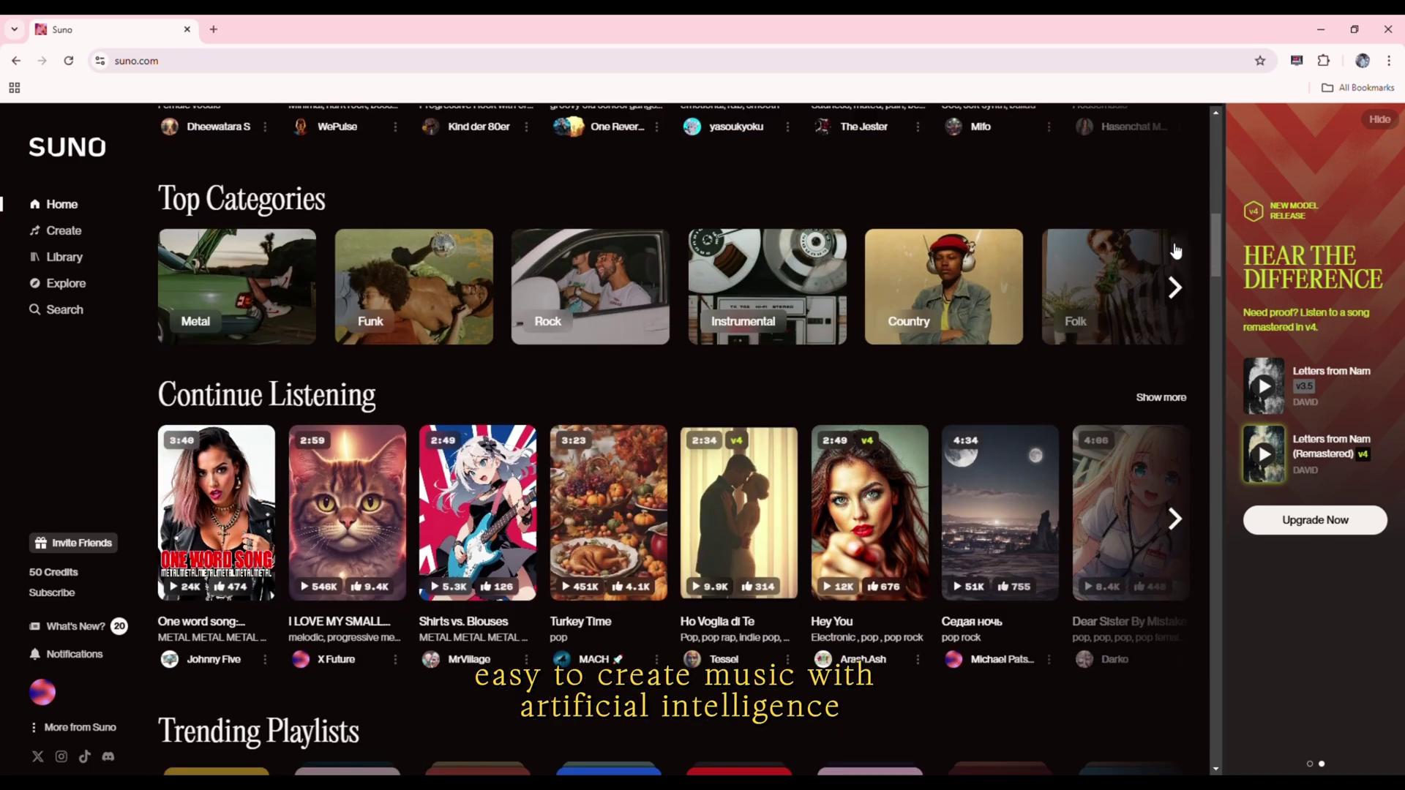
pyautogui.scroll(-10, 1175, 250)
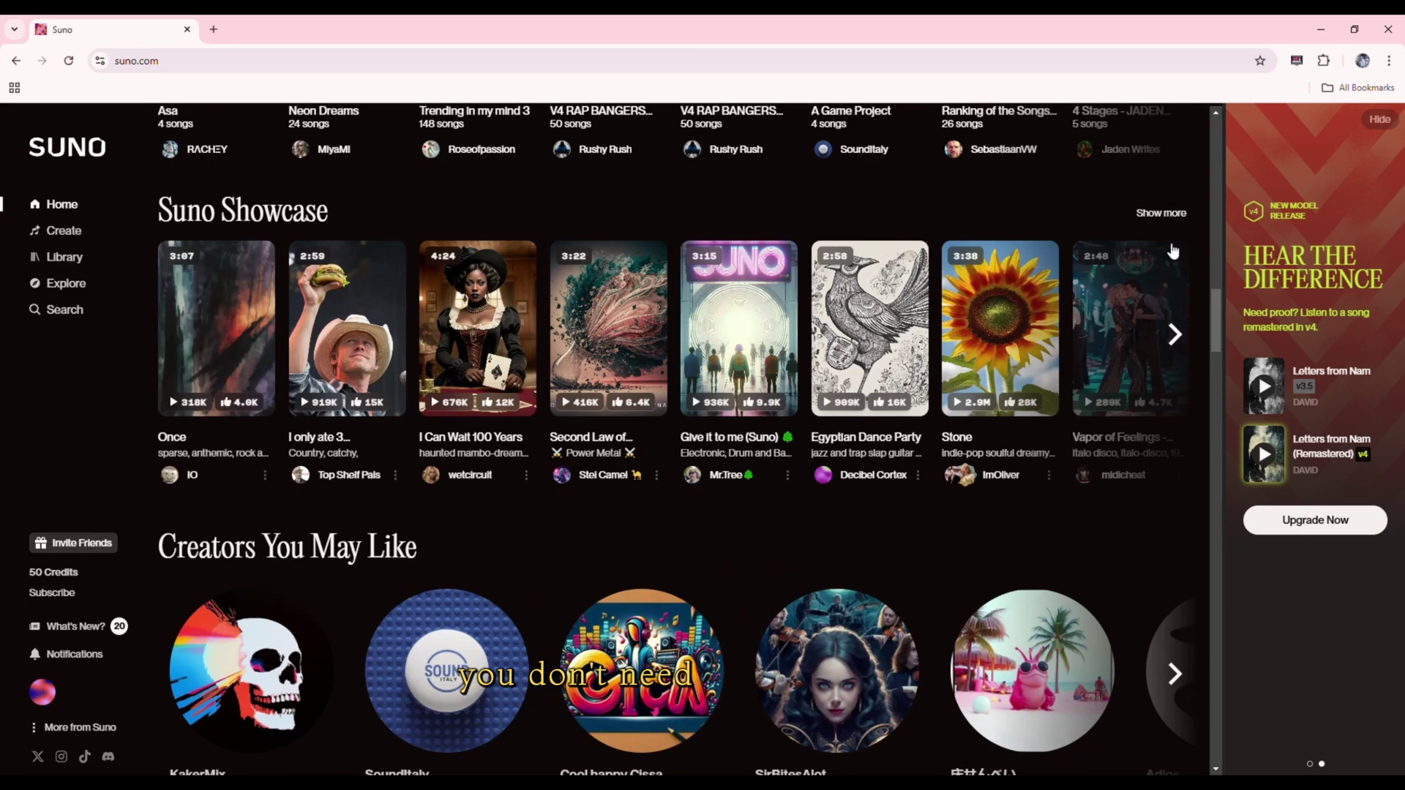
pyautogui.scroll(-7, 1166, 251)
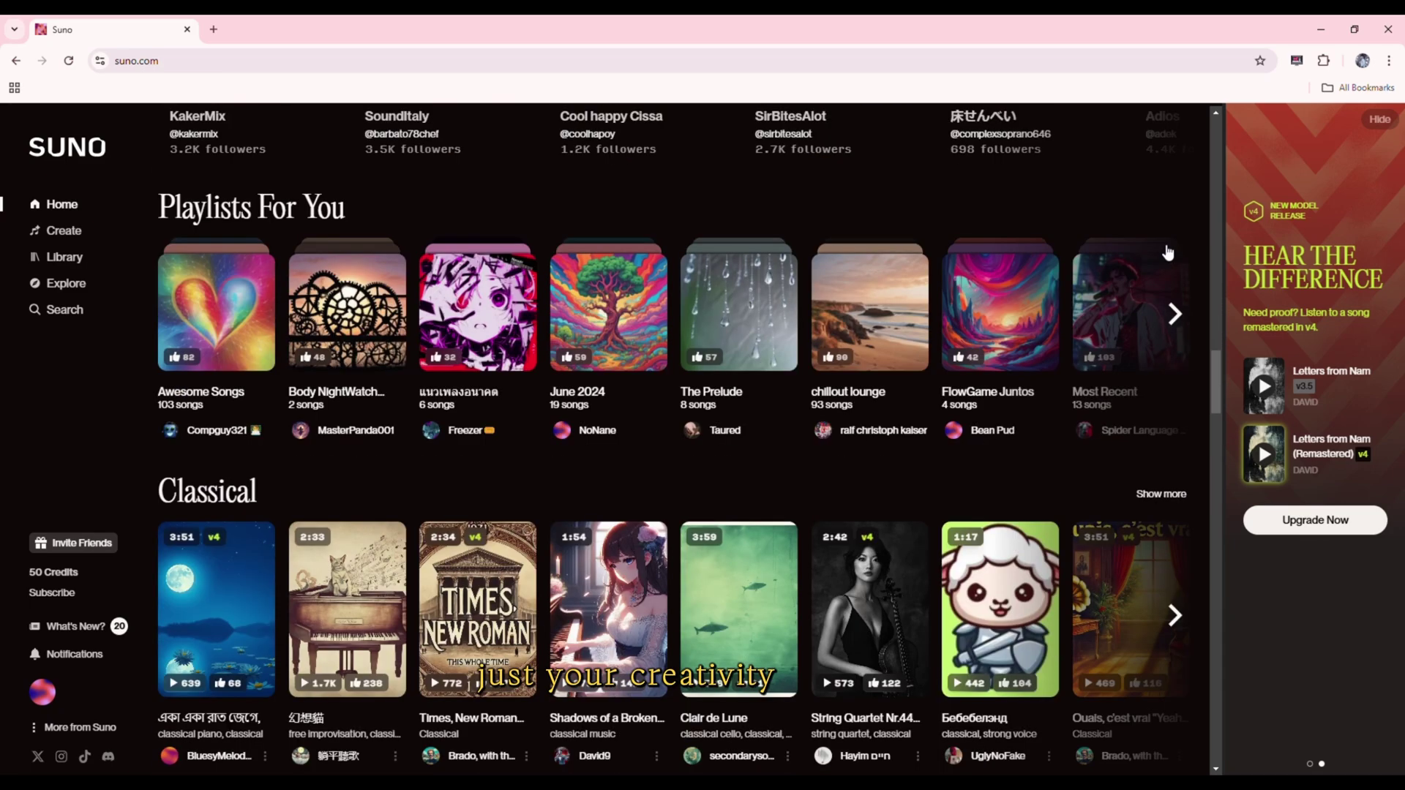
pyautogui.scroll(-5, 1168, 253)
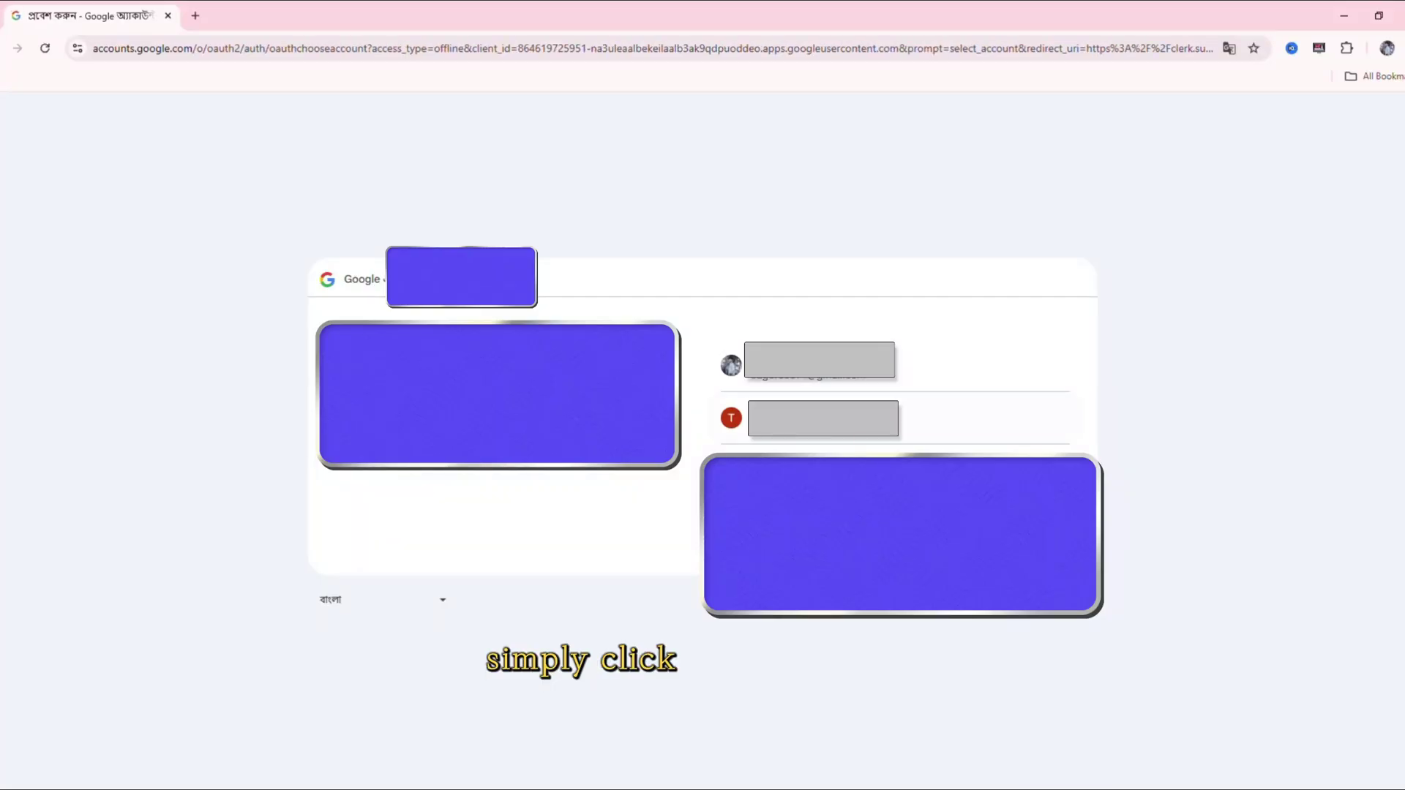
# Pick the Google account and confirm continuing to Suno
pyautogui.click(822, 381)
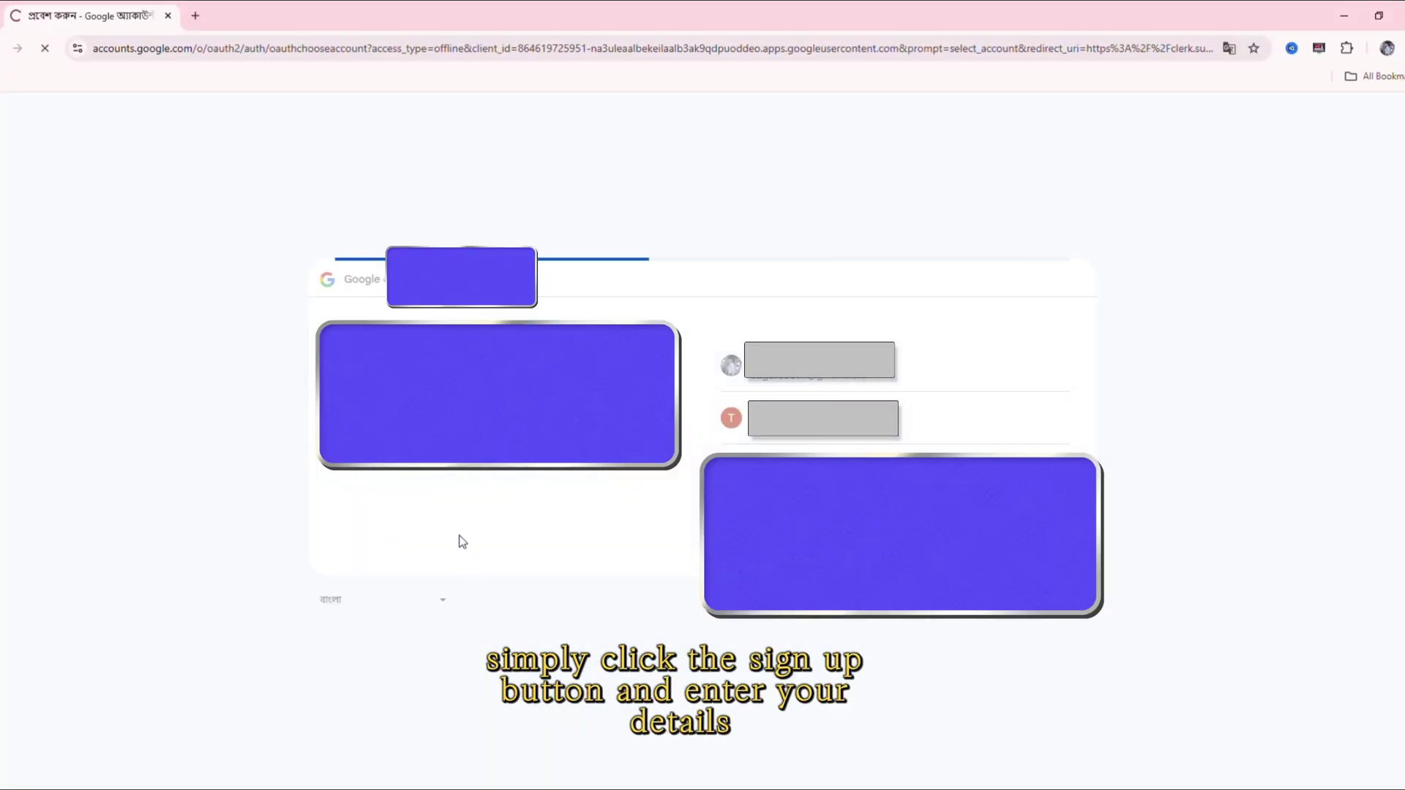
pyautogui.click(977, 521)
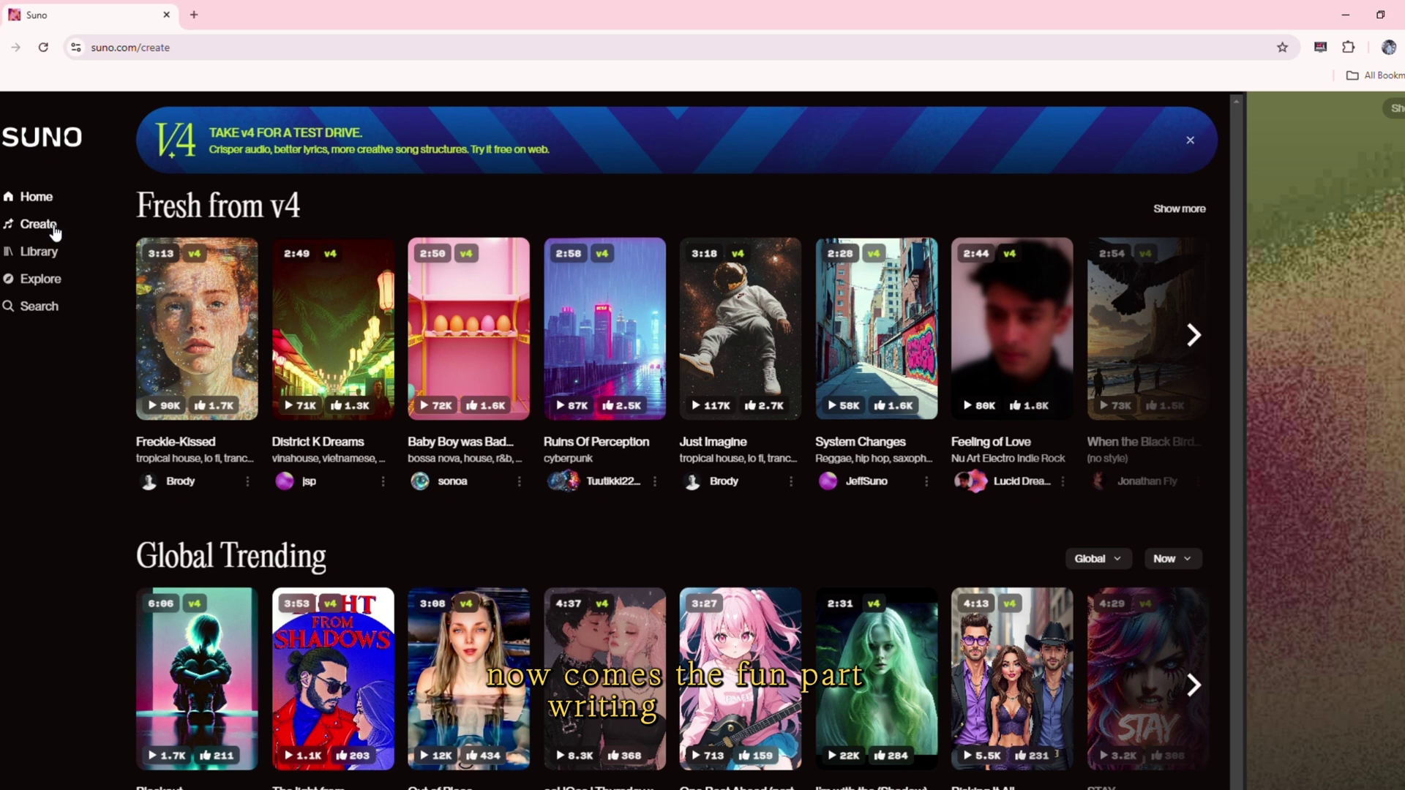
# Open Suno's Create page, focus the style-of-music box and page through all suggested style tags
pyautogui.click(48, 227)
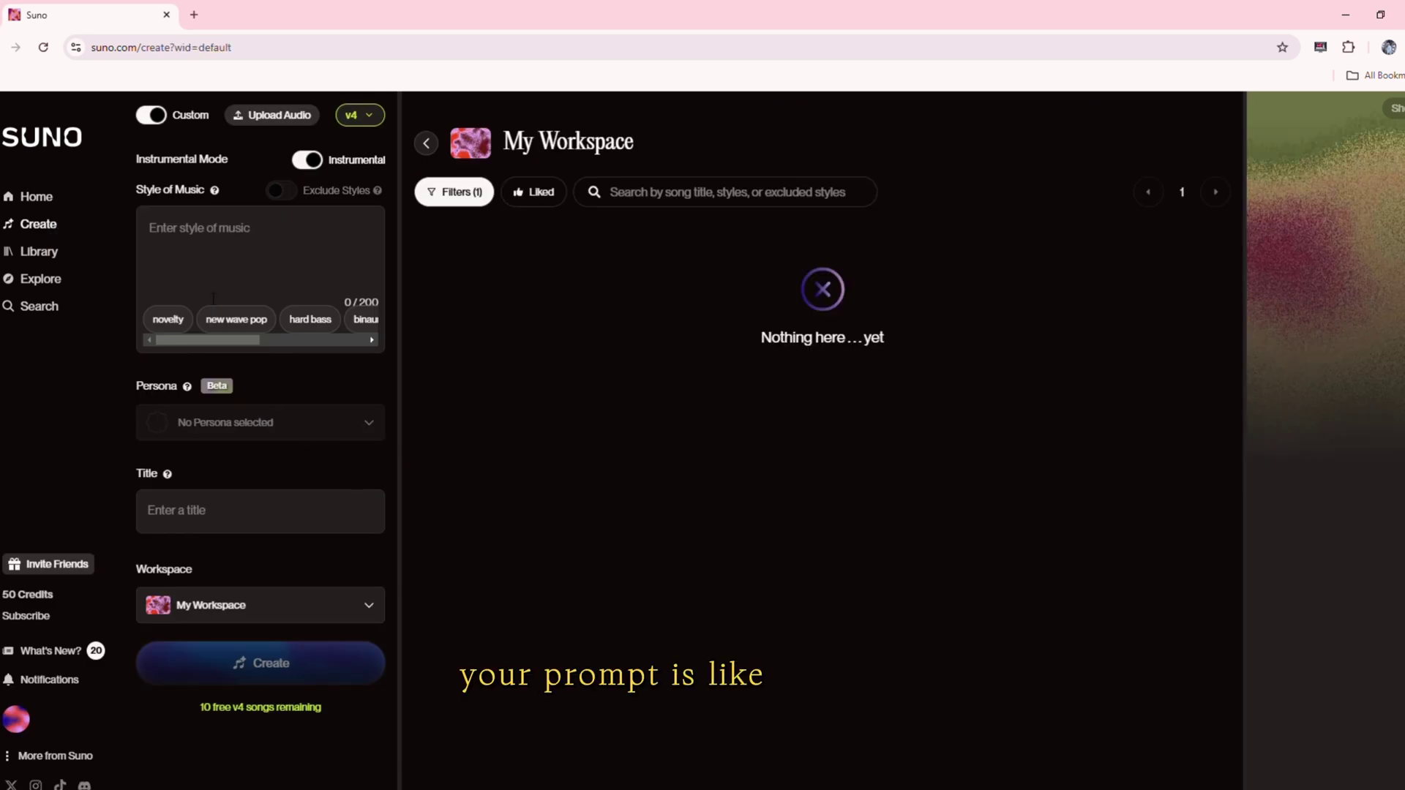
pyautogui.click(205, 249)
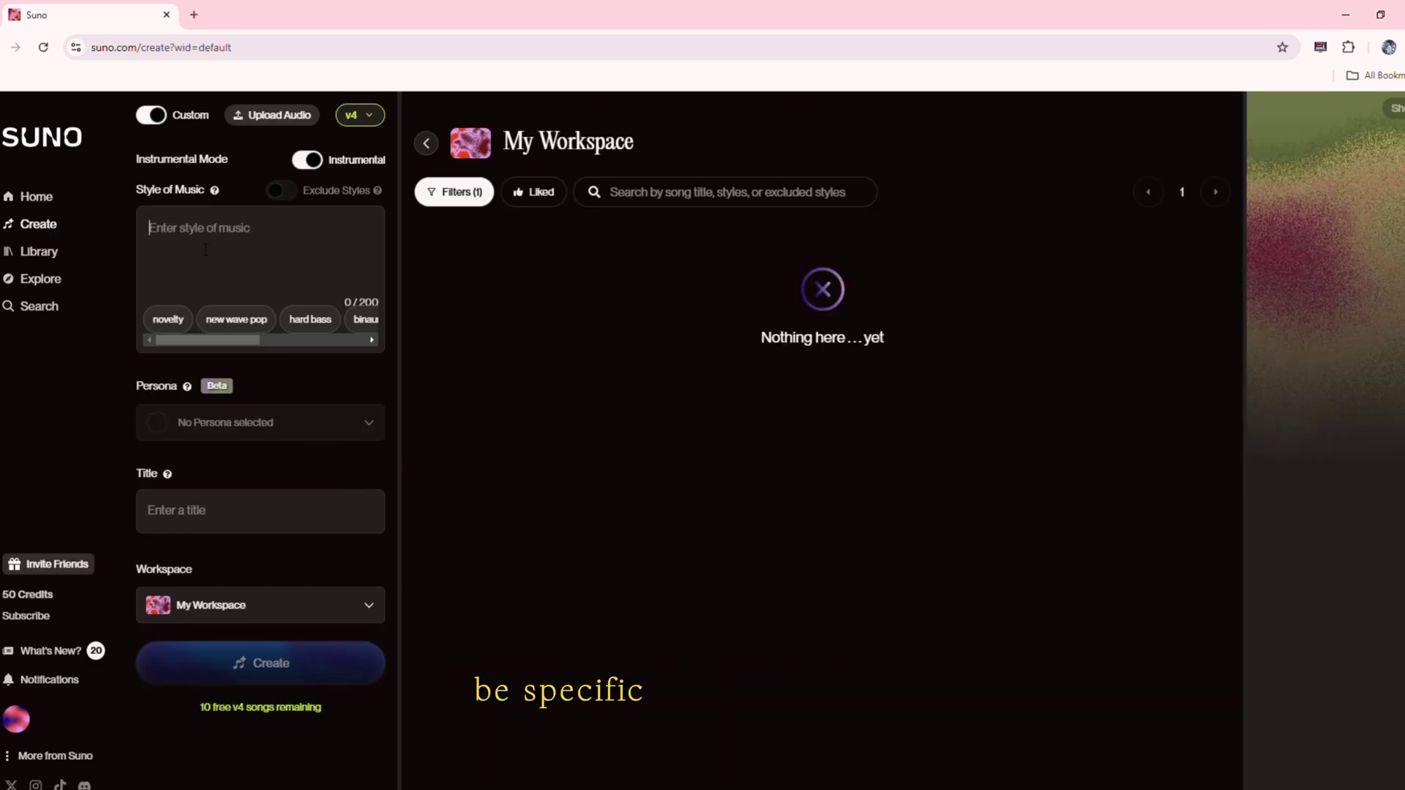
pyautogui.click(368, 342)
pyautogui.click(368, 342)
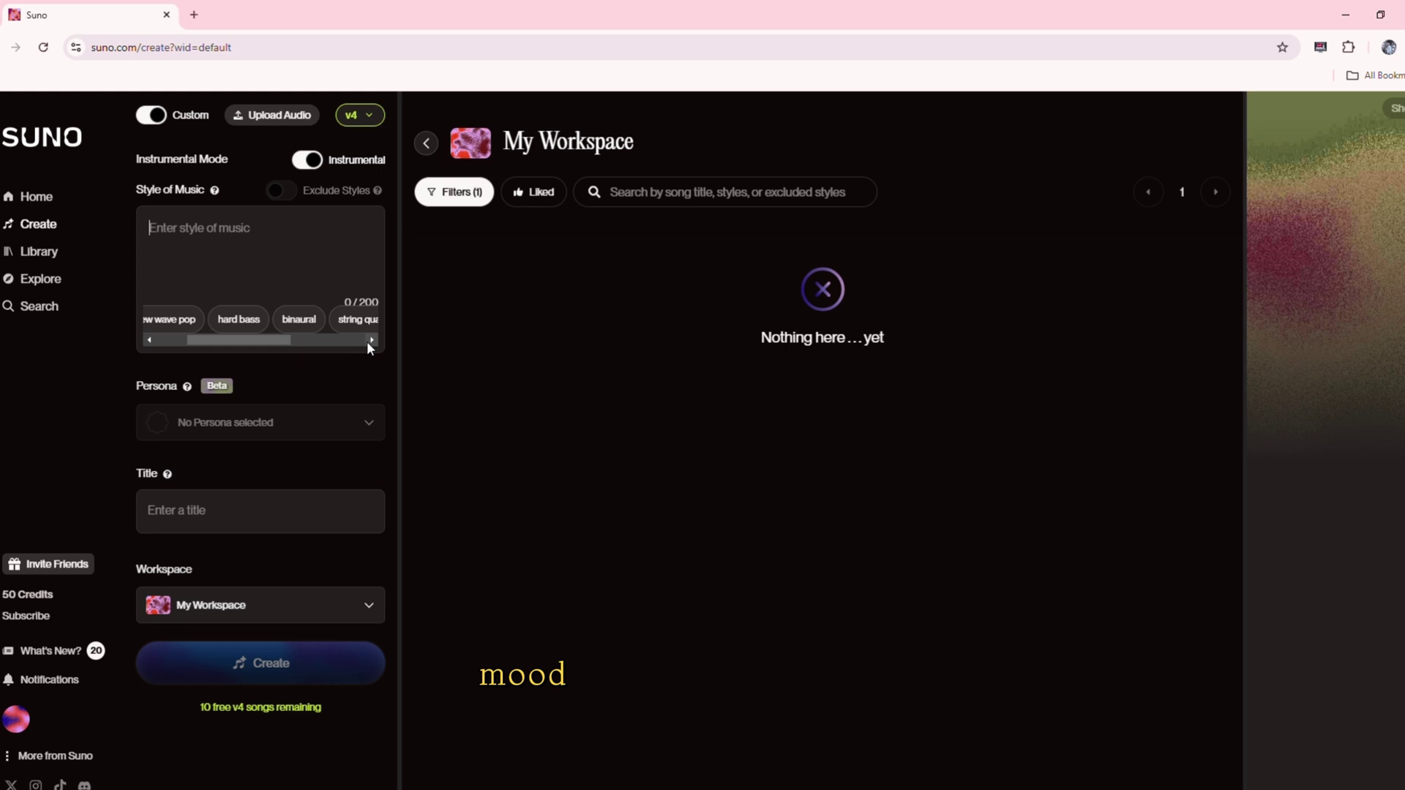
pyautogui.click(368, 343)
pyautogui.click(368, 343)
pyautogui.click(368, 342)
pyautogui.click(368, 342)
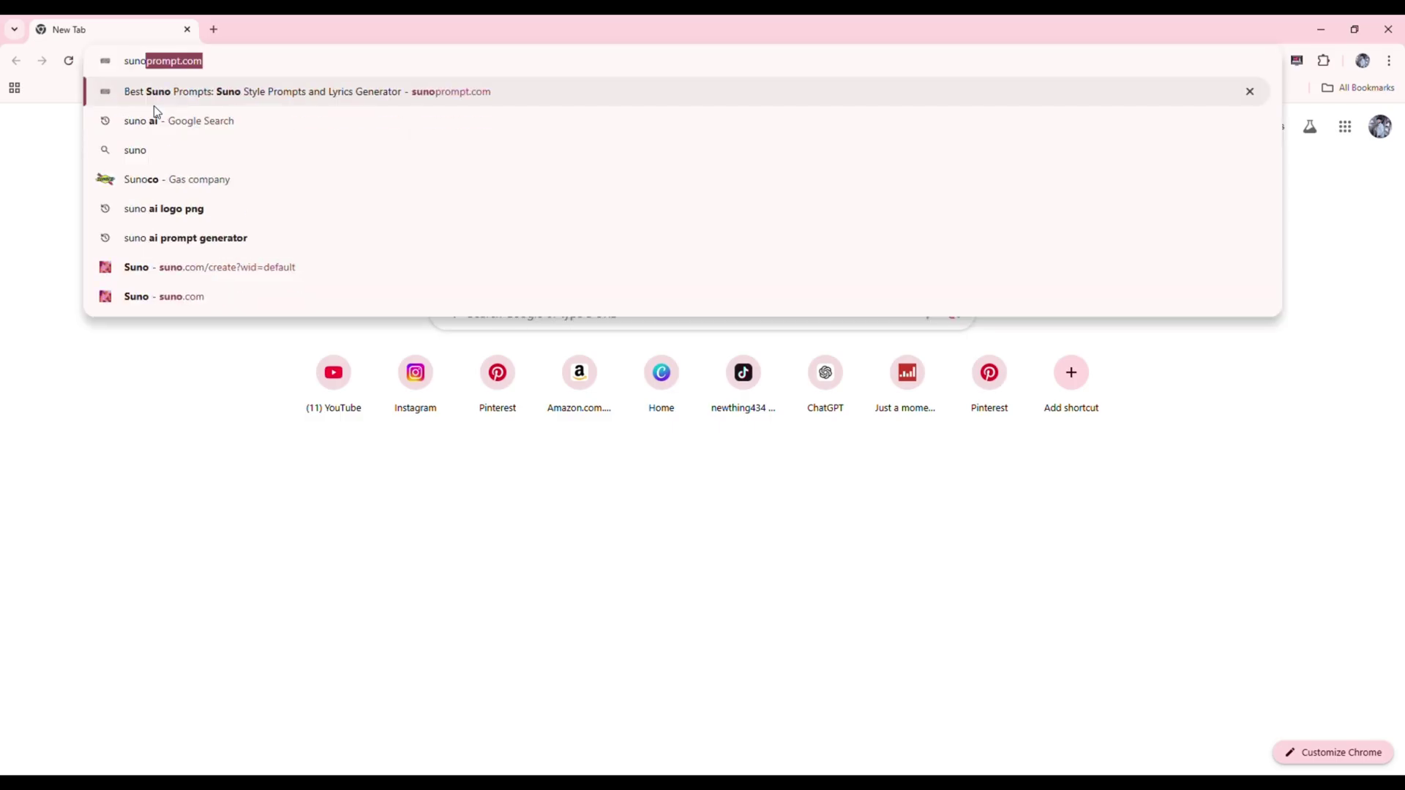
# Load sunoprompt.com and describe a joyful, brass-driven festival song preference
pyautogui.press('Return')
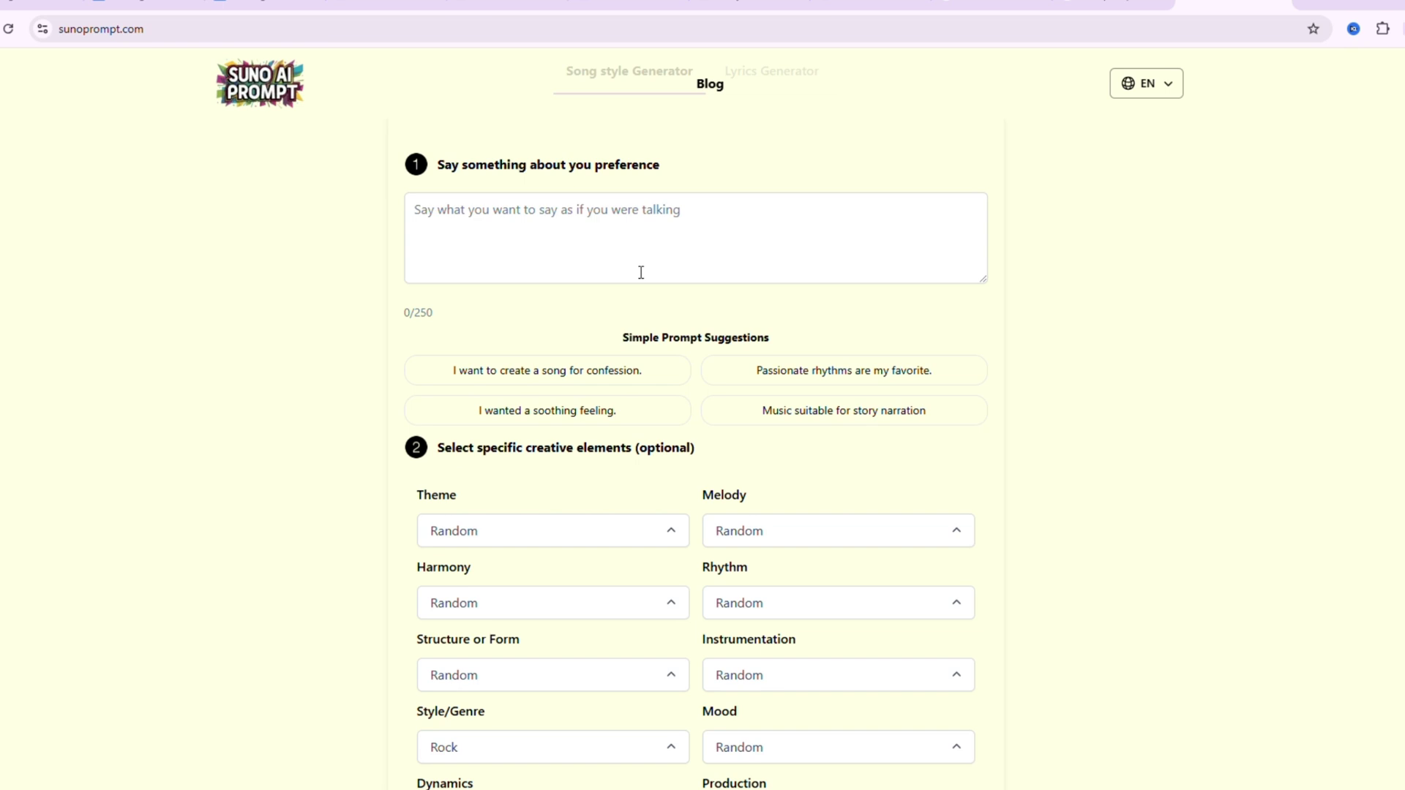
pyautogui.click(642, 252)
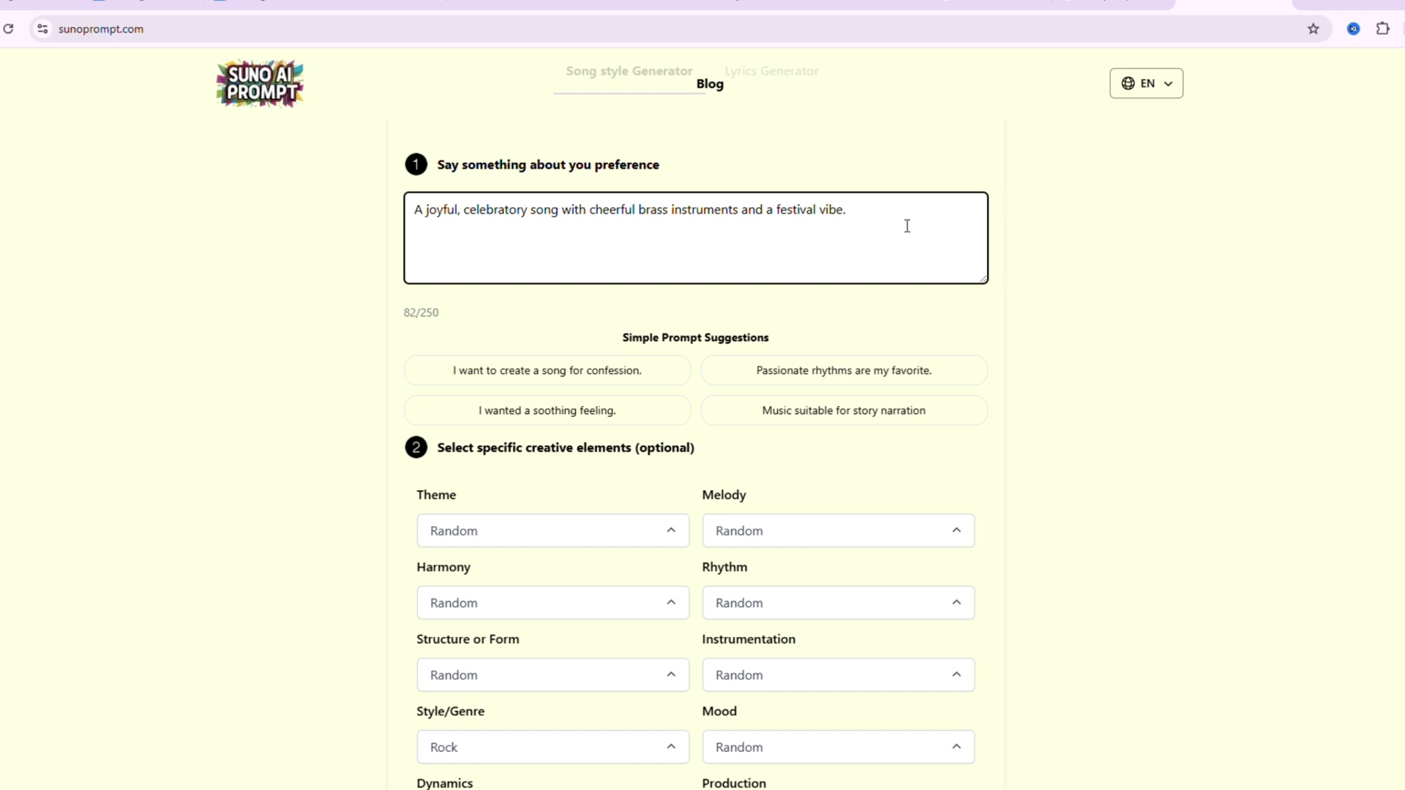
pyautogui.scroll(-8, 832, 448)
pyautogui.scroll(1, 668, 534)
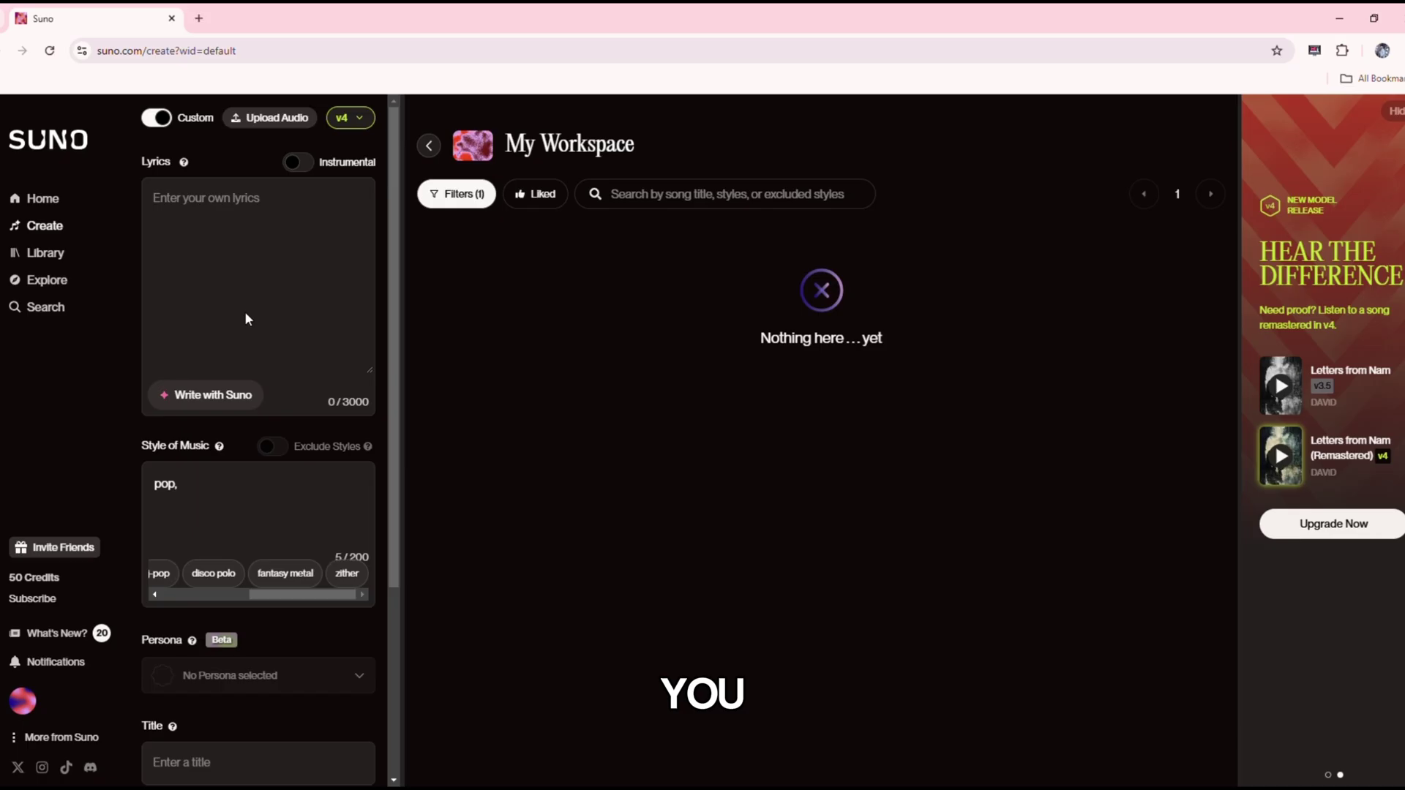
# Paste the lyrics and the title 'title: Rocking Brass Fest' into Suno and create the songs
pyautogui.click(246, 317)
pyautogui.hotkey('ctrl', 'v')
pyautogui.scroll(-3, 187, 372)
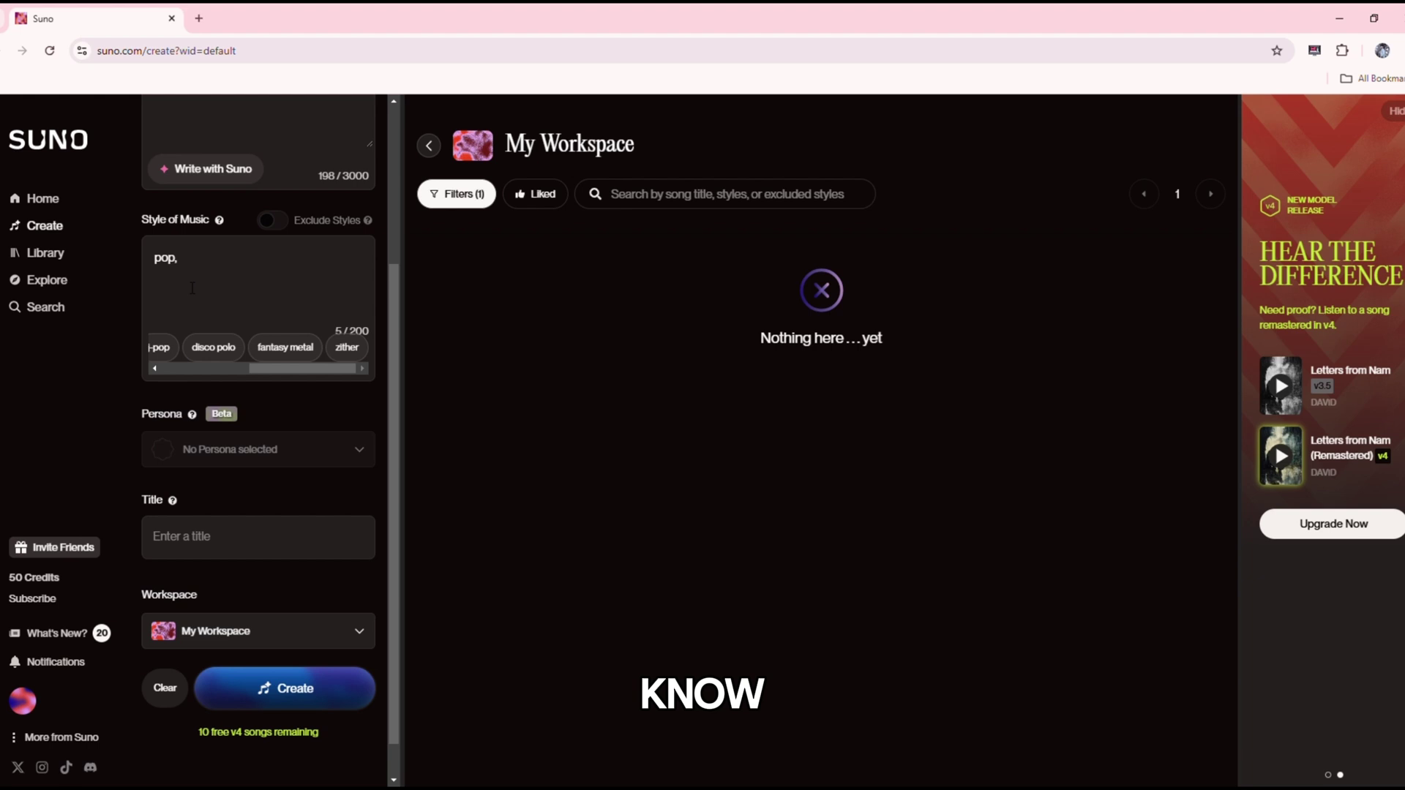
pyautogui.click(258, 537)
pyautogui.write('title: Rocking Brass Fest')
pyautogui.scroll(-1, 262, 457)
pyautogui.click(239, 675)
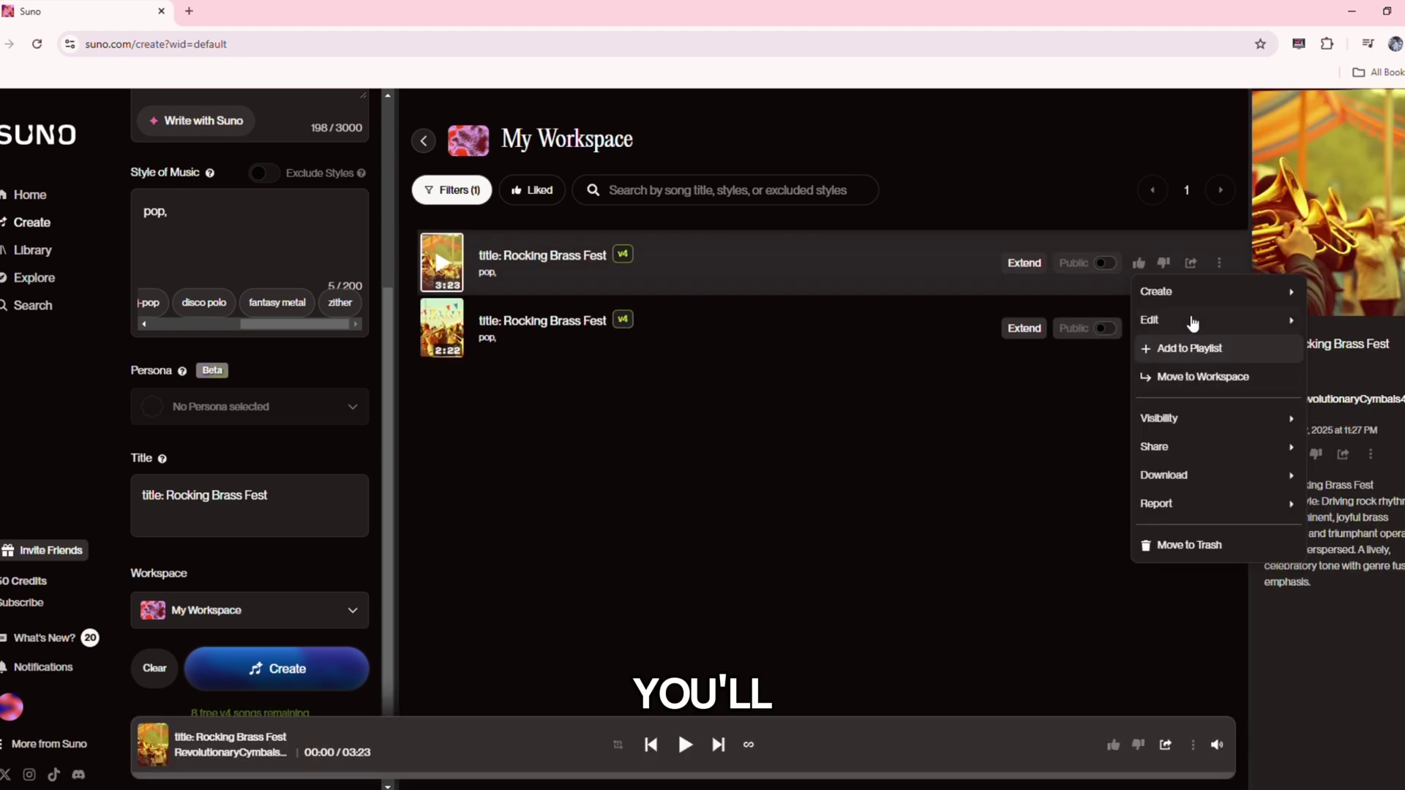
# Look at the song's Replace Section editor, then download it as MP3 audio
pyautogui.moveTo(1244, 319)
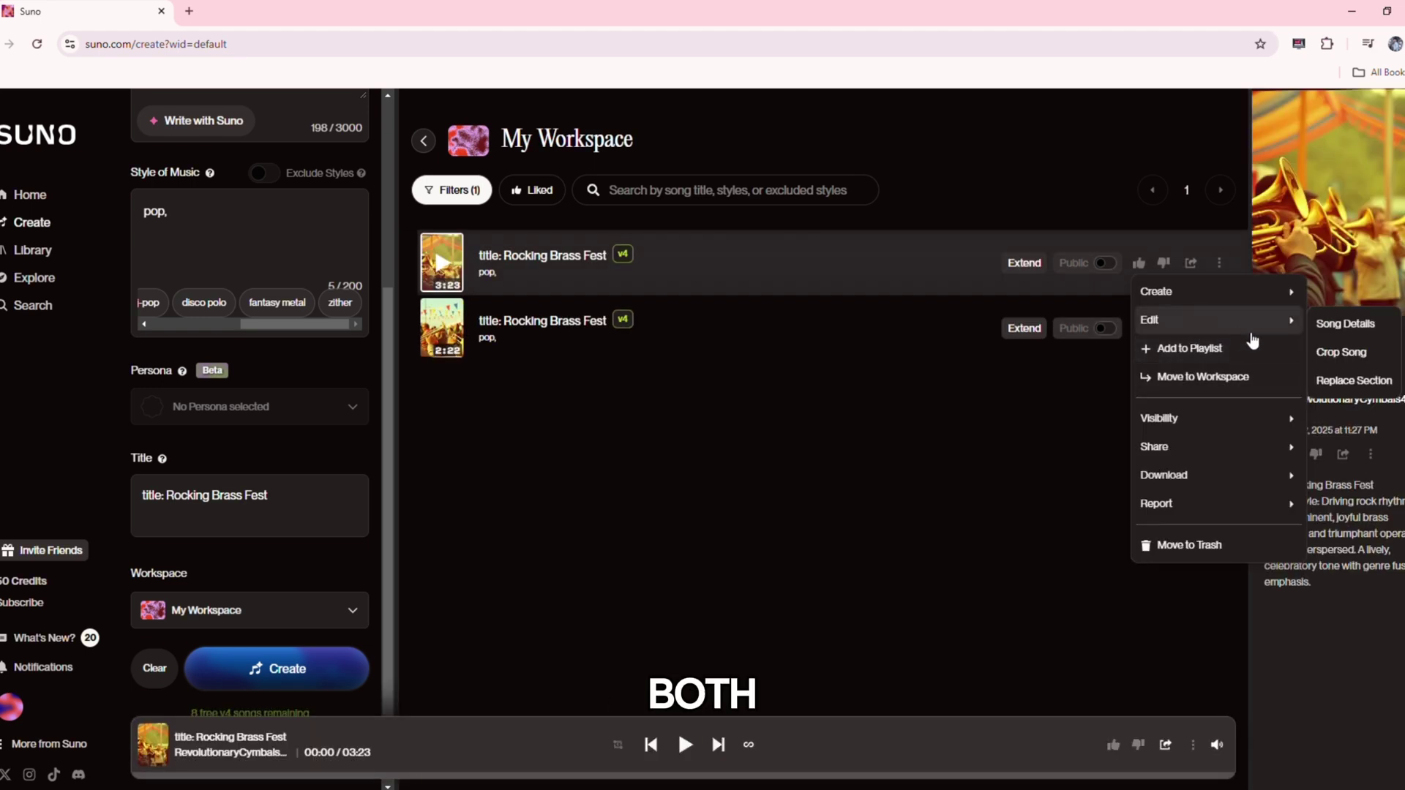
pyautogui.click(1345, 381)
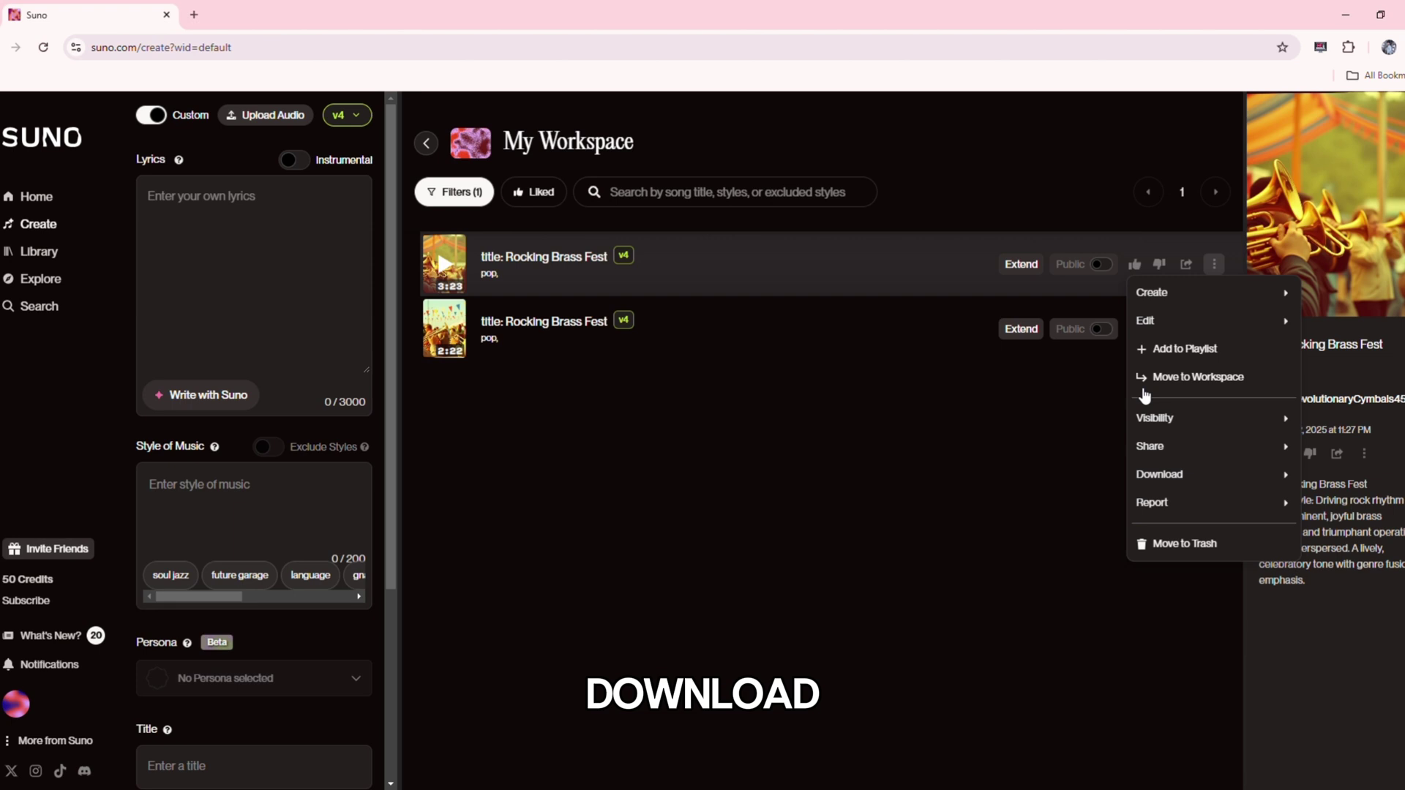
pyautogui.moveTo(1142, 474)
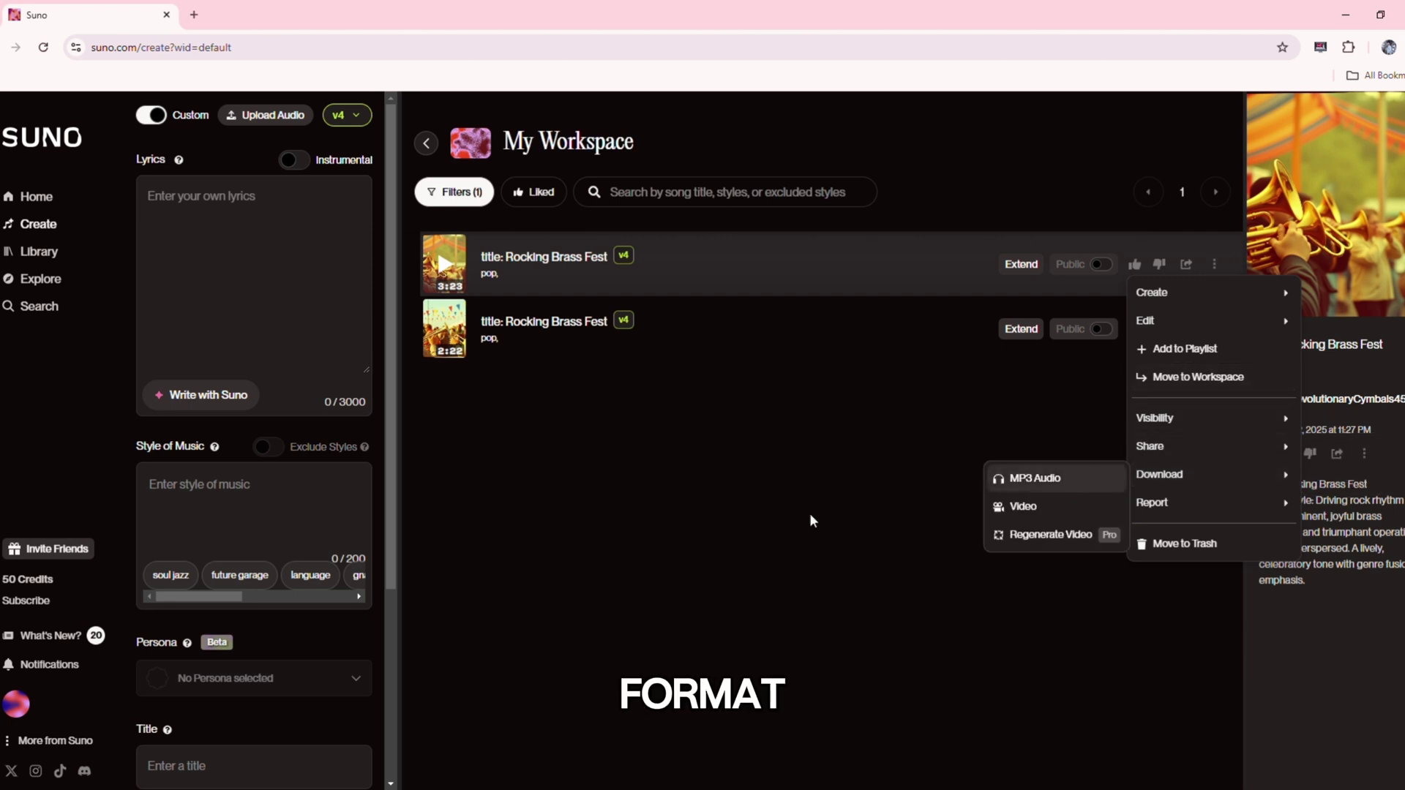
pyautogui.click(763, 504)
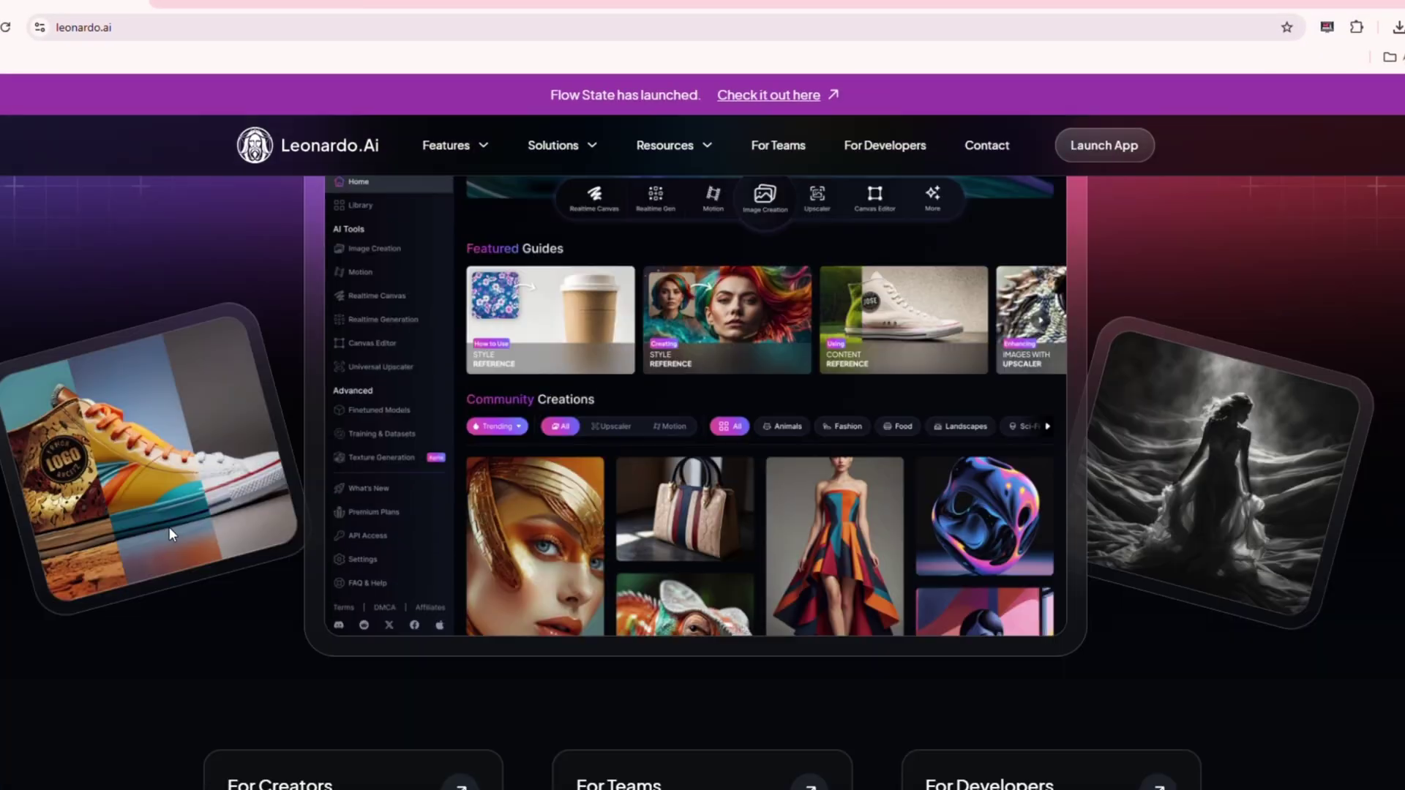
# Paste the neon-bridge dancer prompt into Leonardo.Ai and view the first generated image full size
pyautogui.scroll(-8, 169, 528)
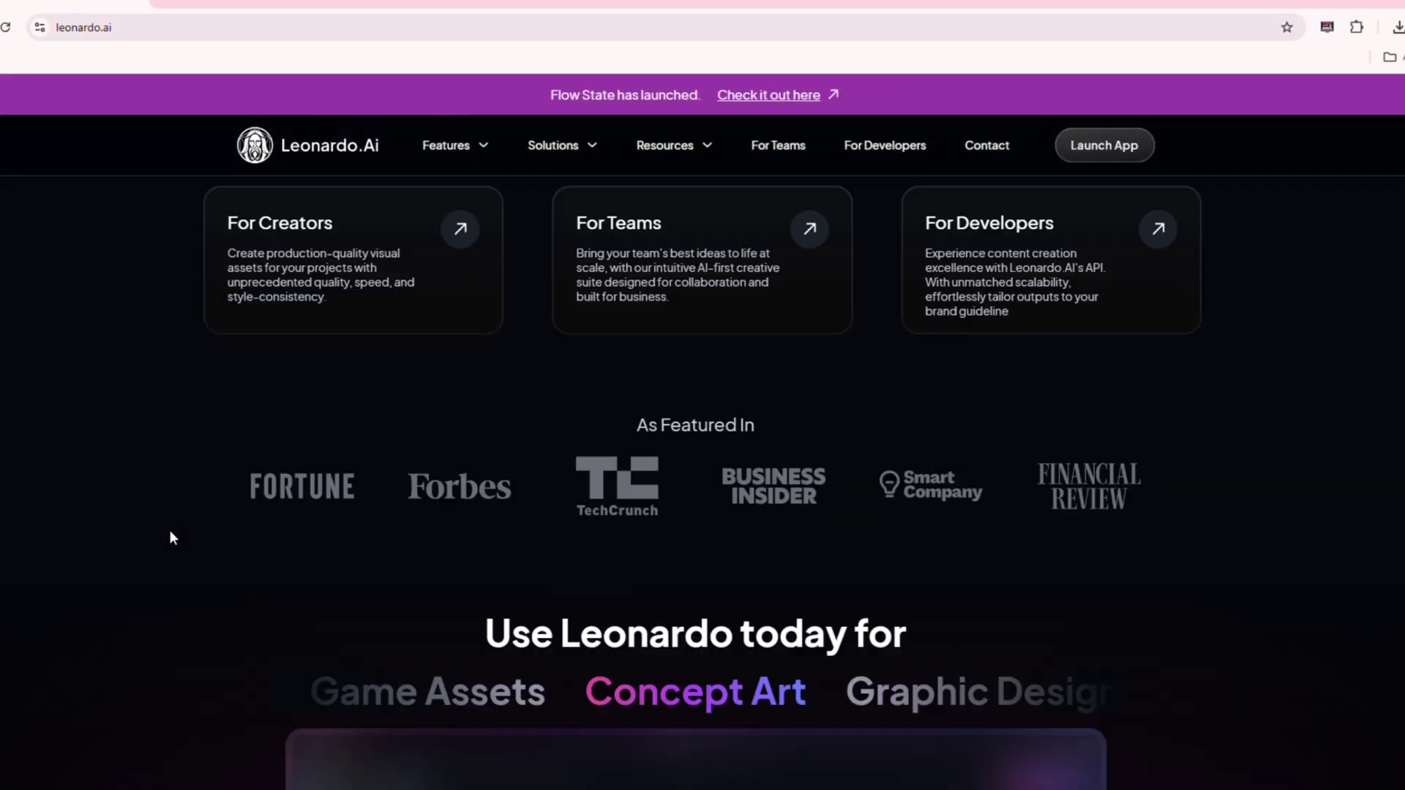
pyautogui.scroll(-2, 170, 537)
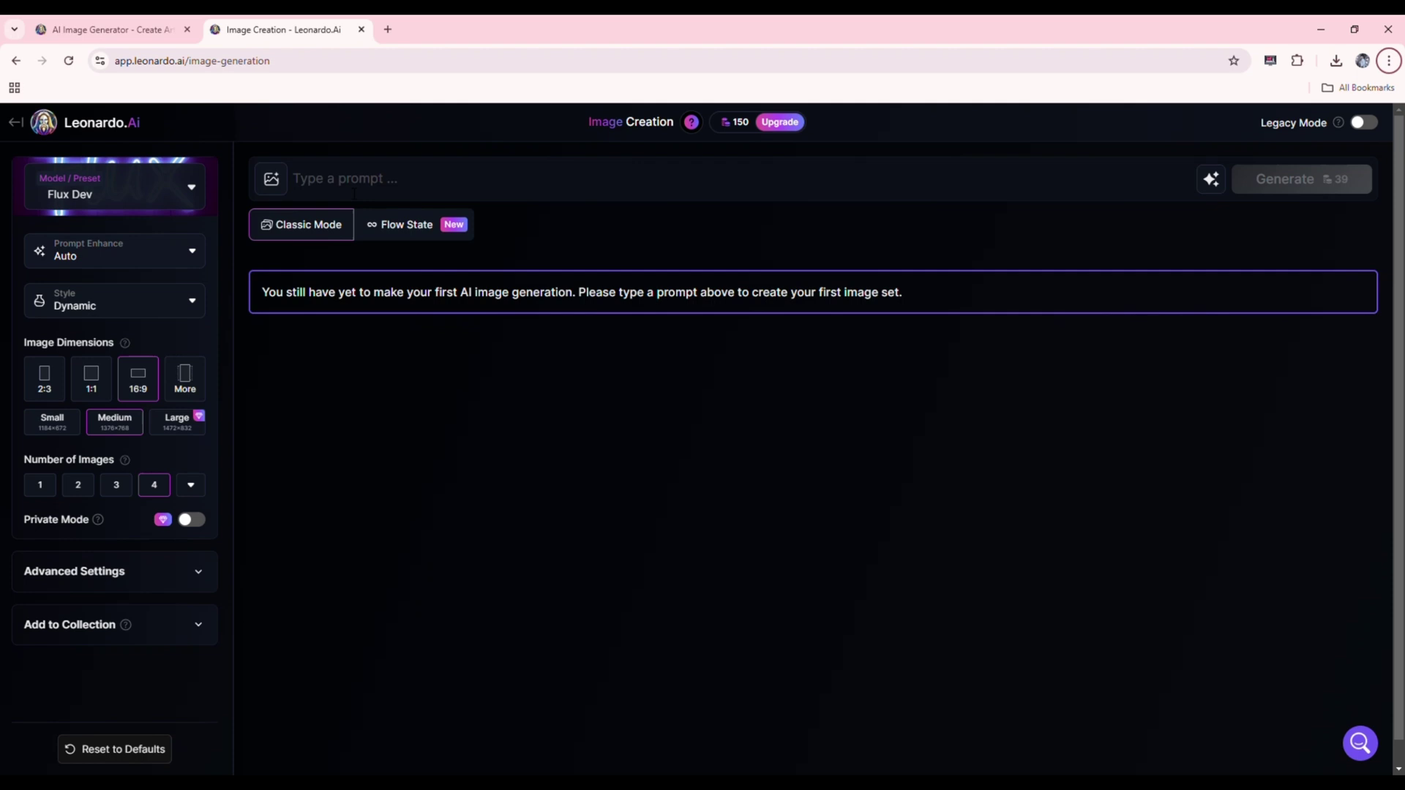
pyautogui.click(354, 192)
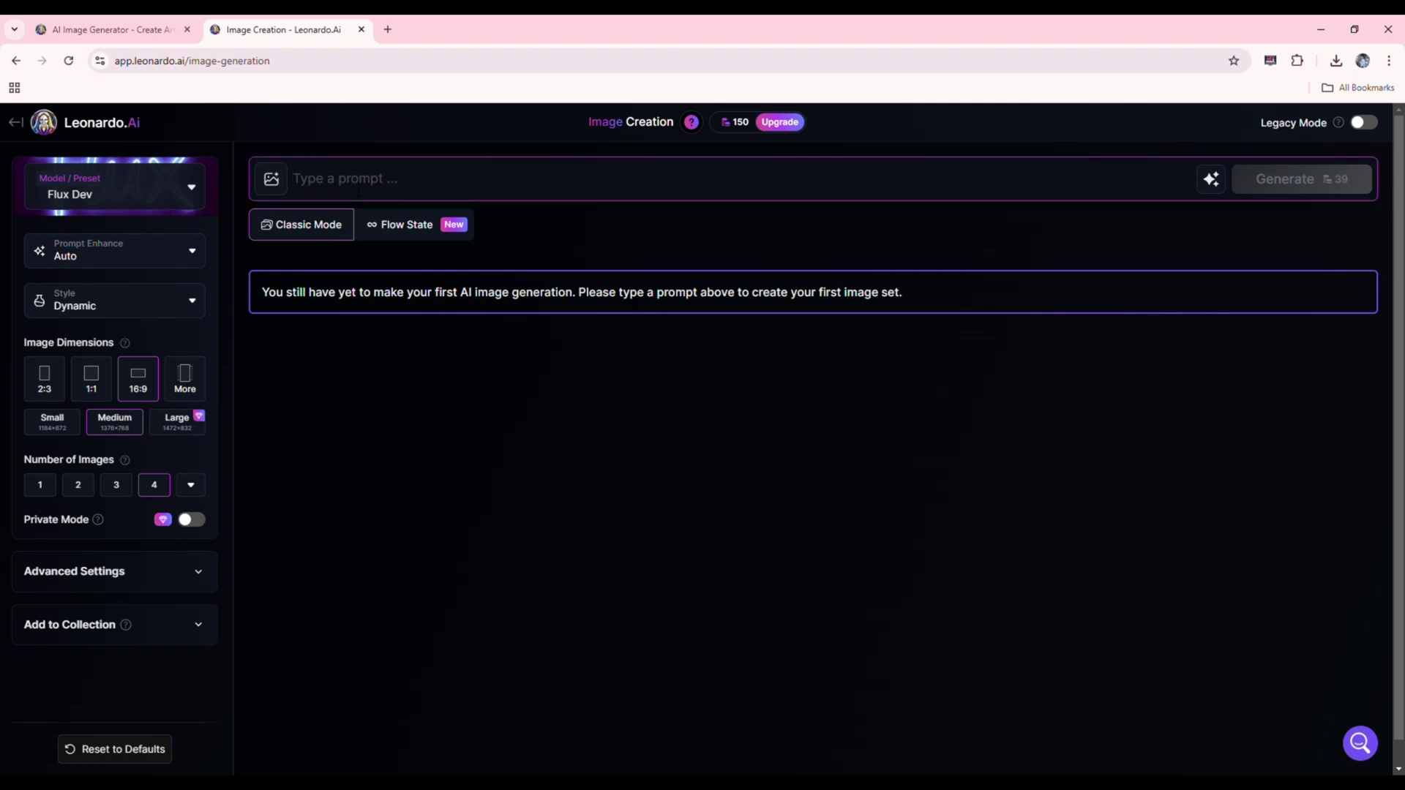
pyautogui.write('A futuristic cityscape at sunset, with glowing neon skyscrapers and a tranquil river reflecting the vibrant orange and pink hues of the sky. In the foreground, a young woman is gracefully dancing on a sleek high-tech bridge. She wears a flowing, futuristic dress that glows with neon accents, blending seamlessly with the city’s energy. Her dance exudes joy and freedom, her movements reflecting the rhythm of music. Surrounding her are subtle glowing lights and holographic effects, creating a dynamic and lively atmosphere filled with wonder and possibility."')
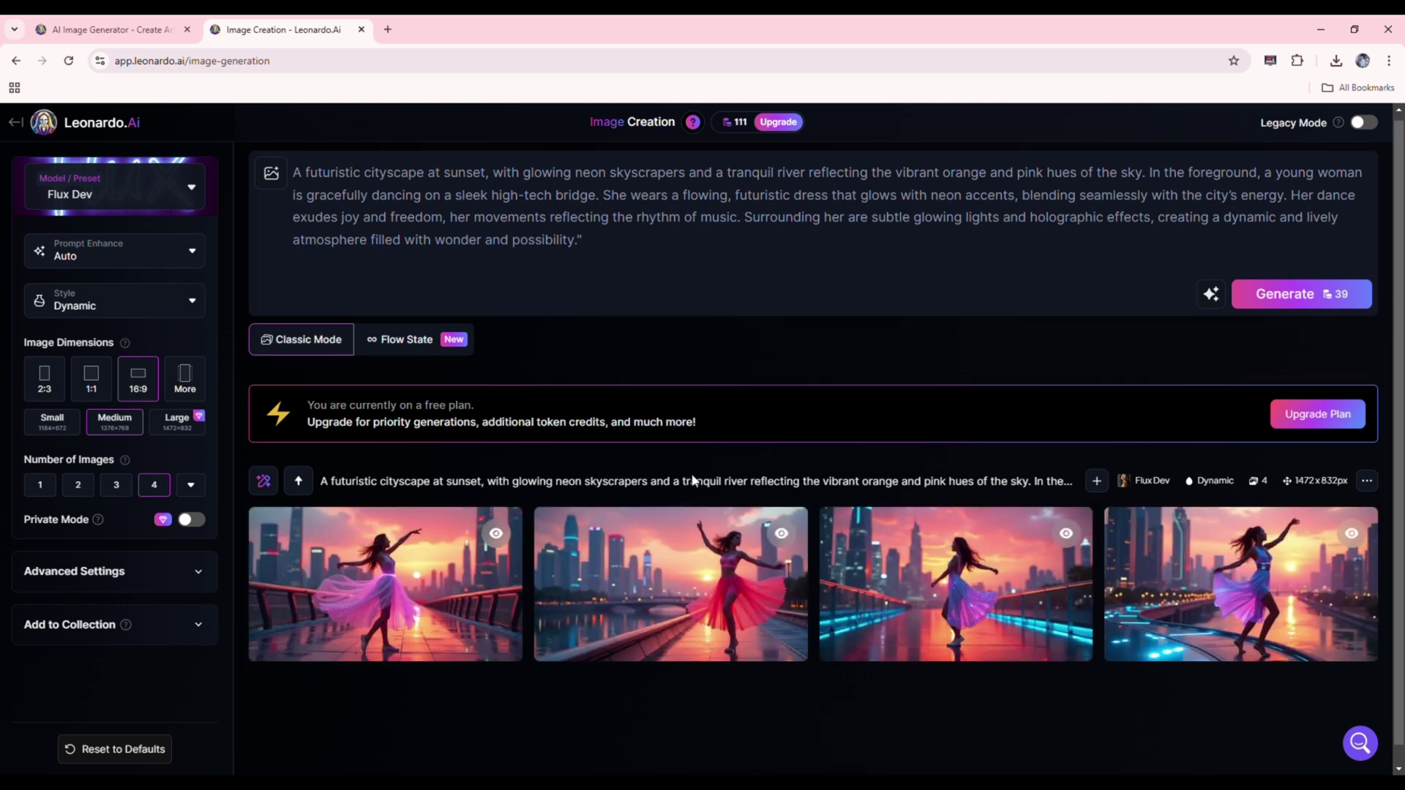
pyautogui.click(386, 589)
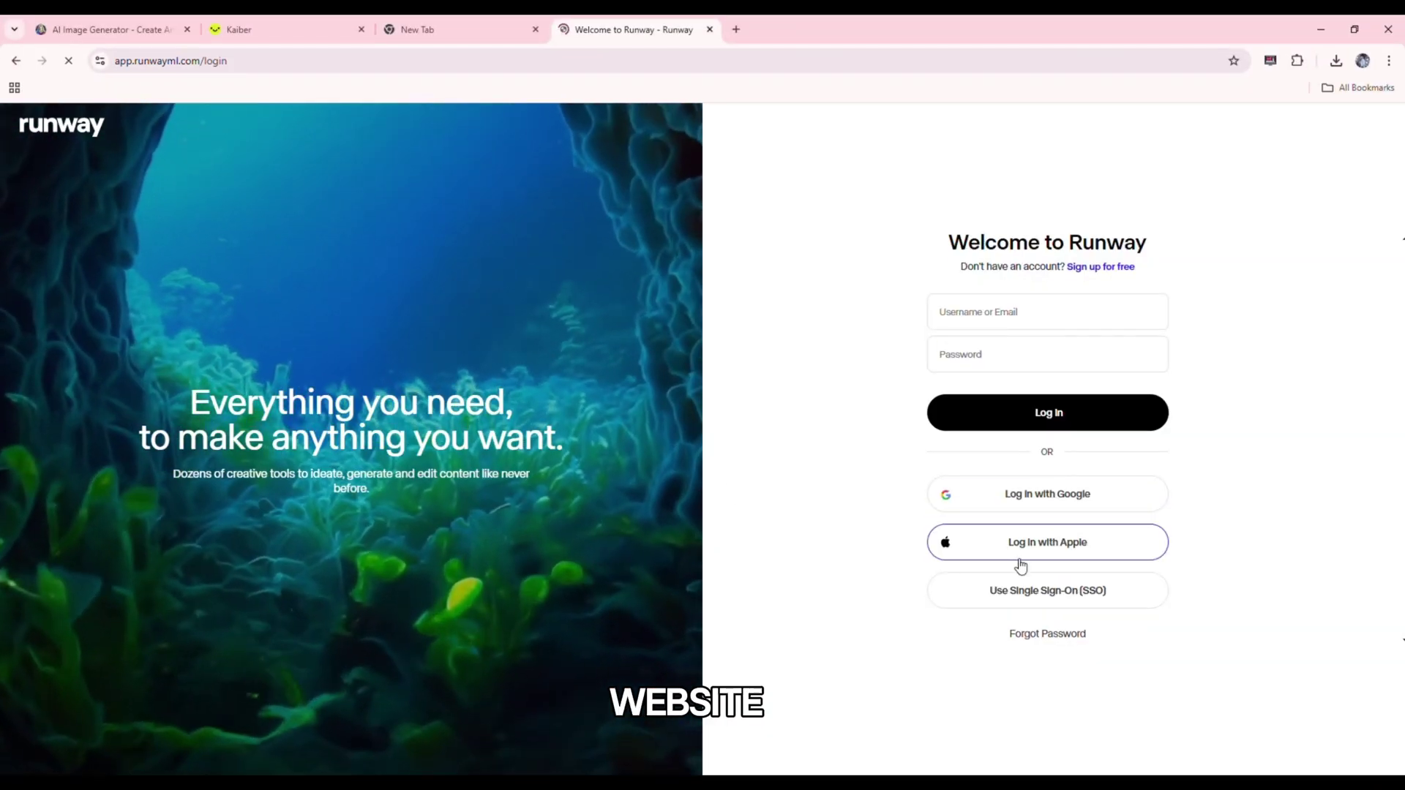
# Sign in to Runway with the Log in with Google option
pyautogui.click(1002, 505)
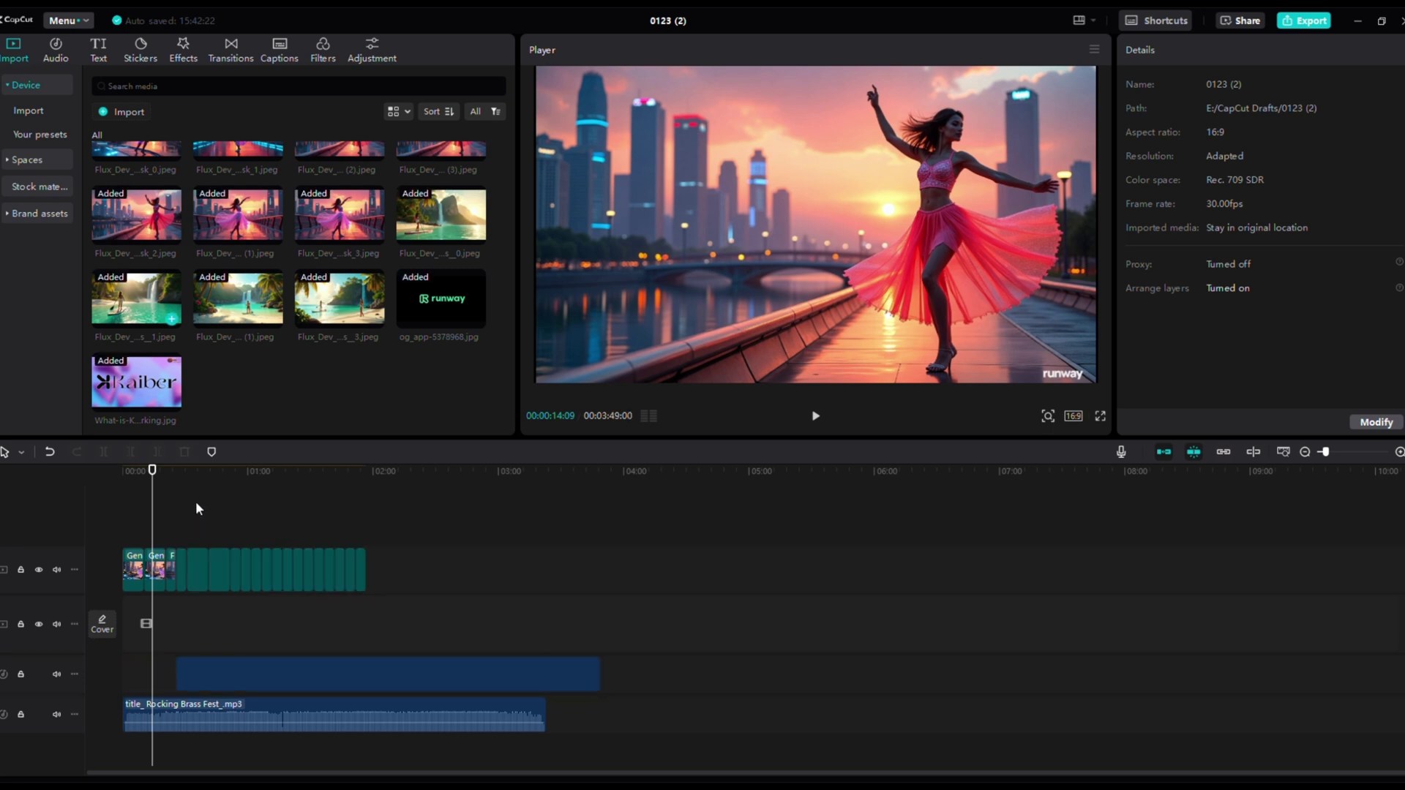
# Delete the duplicate upper audio clip and zoom in on the timeline
pyautogui.click(239, 664)
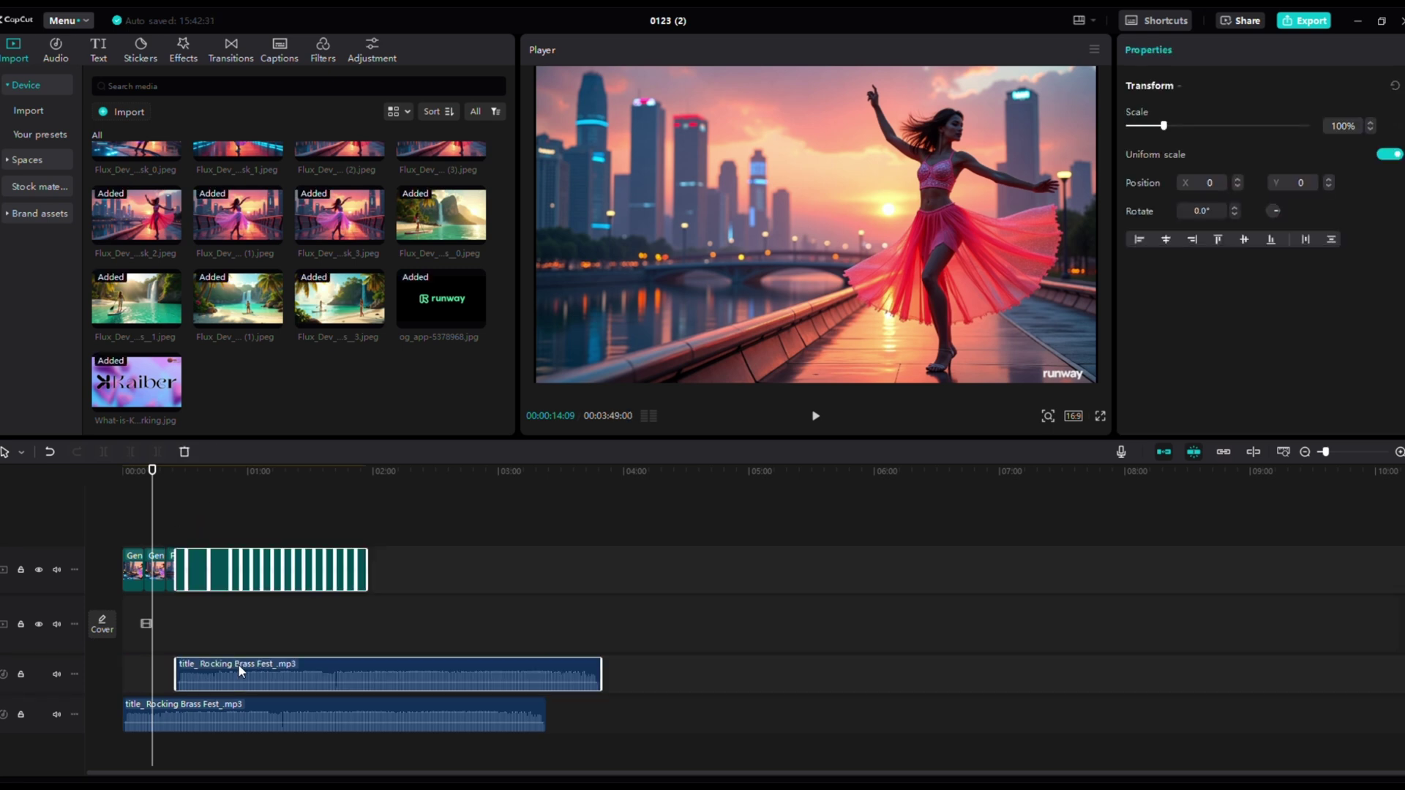
pyautogui.press('Delete')
pyautogui.click(1340, 454)
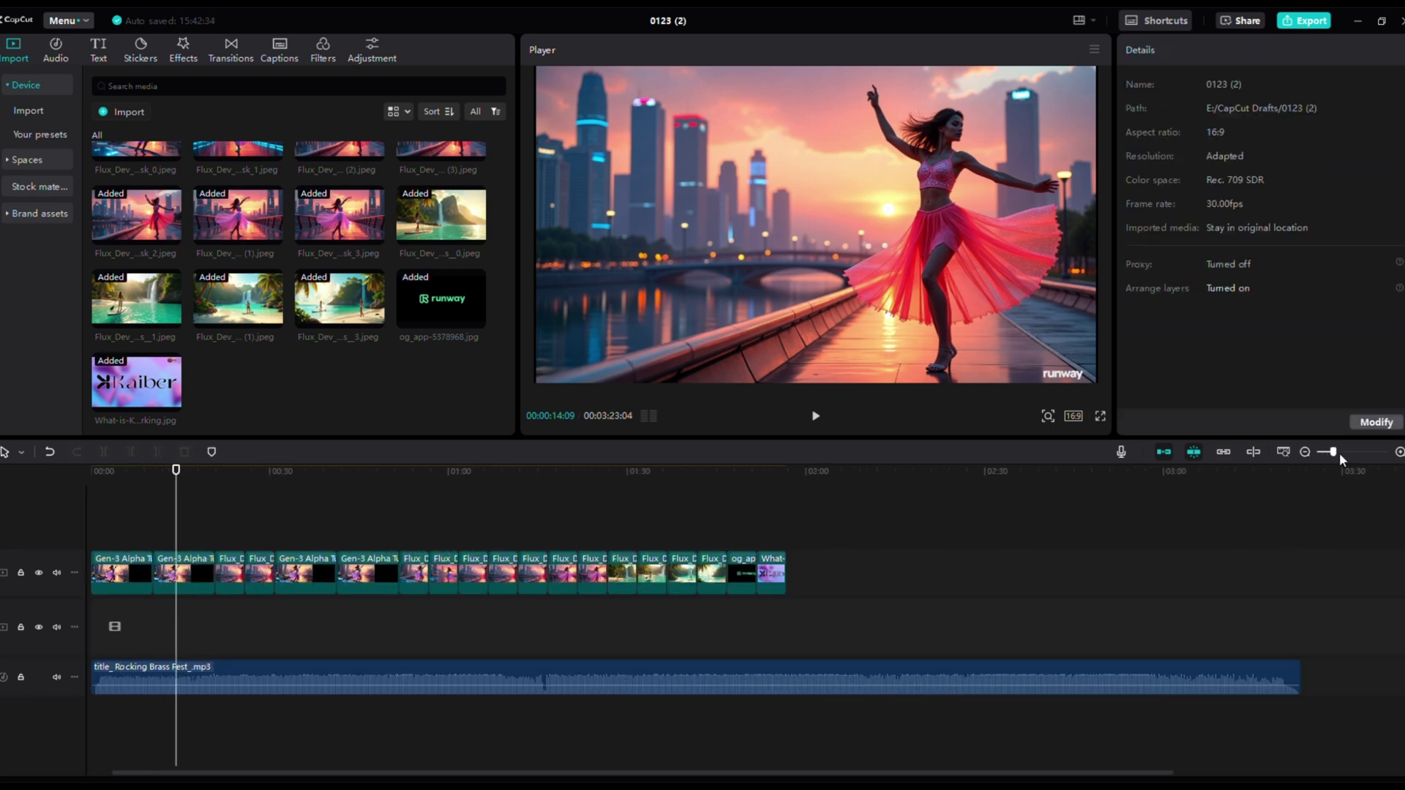
pyautogui.click(1340, 454)
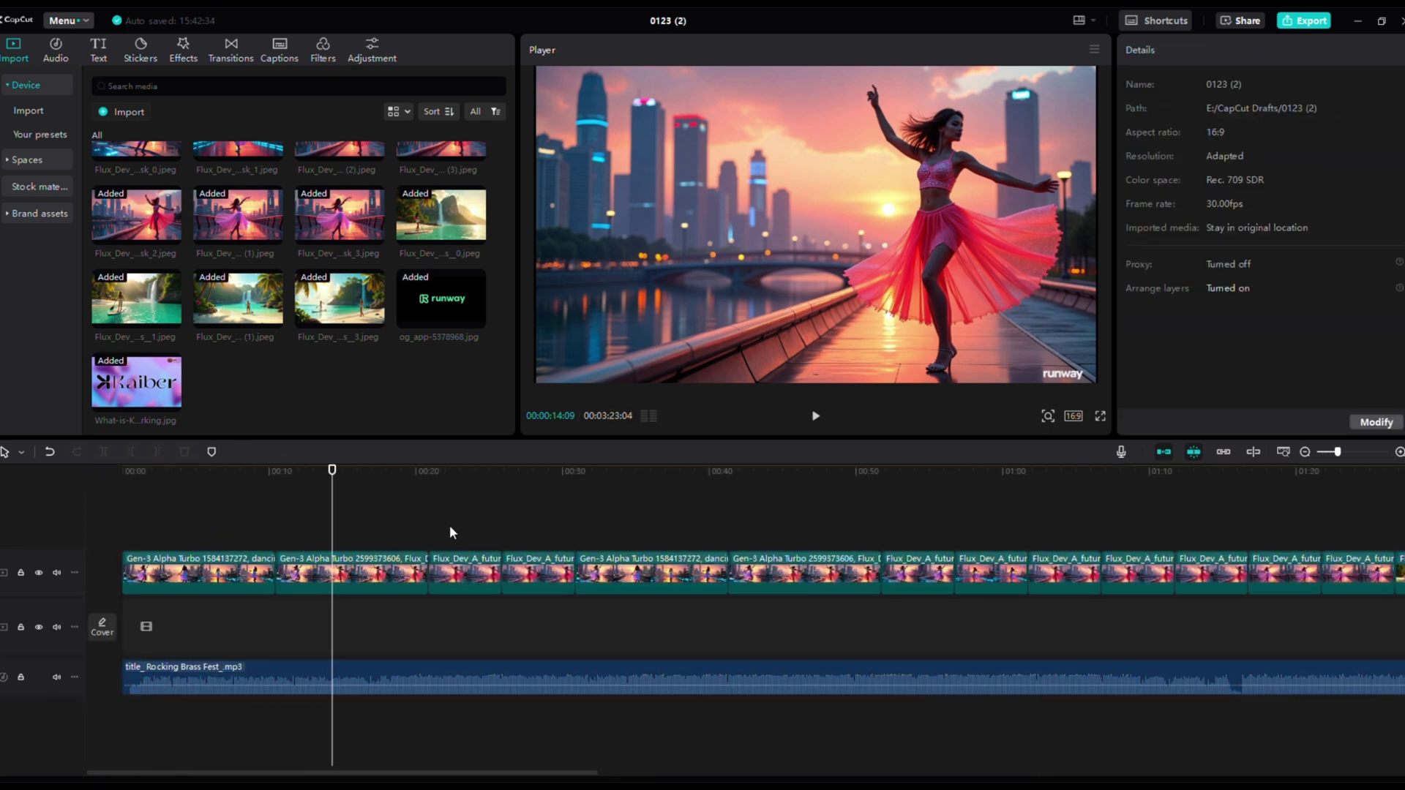
pyautogui.moveTo(458, 780); pyautogui.dragTo(822, 779)
# Remove the og_app and Kaiber clips from the timeline and their images from media
pyautogui.click(897, 566)
pyautogui.keyDown('shift'); pyautogui.click(967, 573); pyautogui.keyUp('shift')
pyautogui.press('Delete')
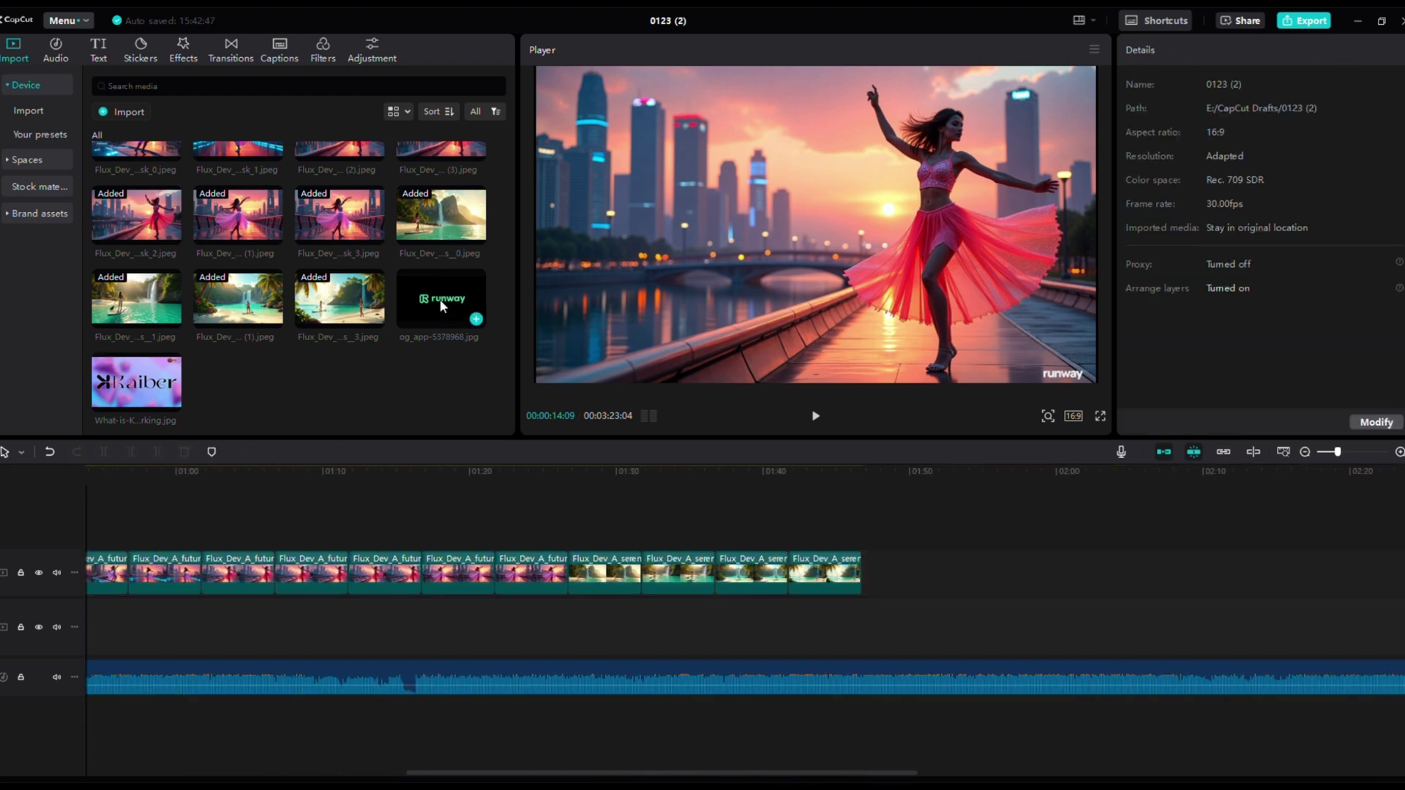
pyautogui.click(439, 298)
pyautogui.press('Delete')
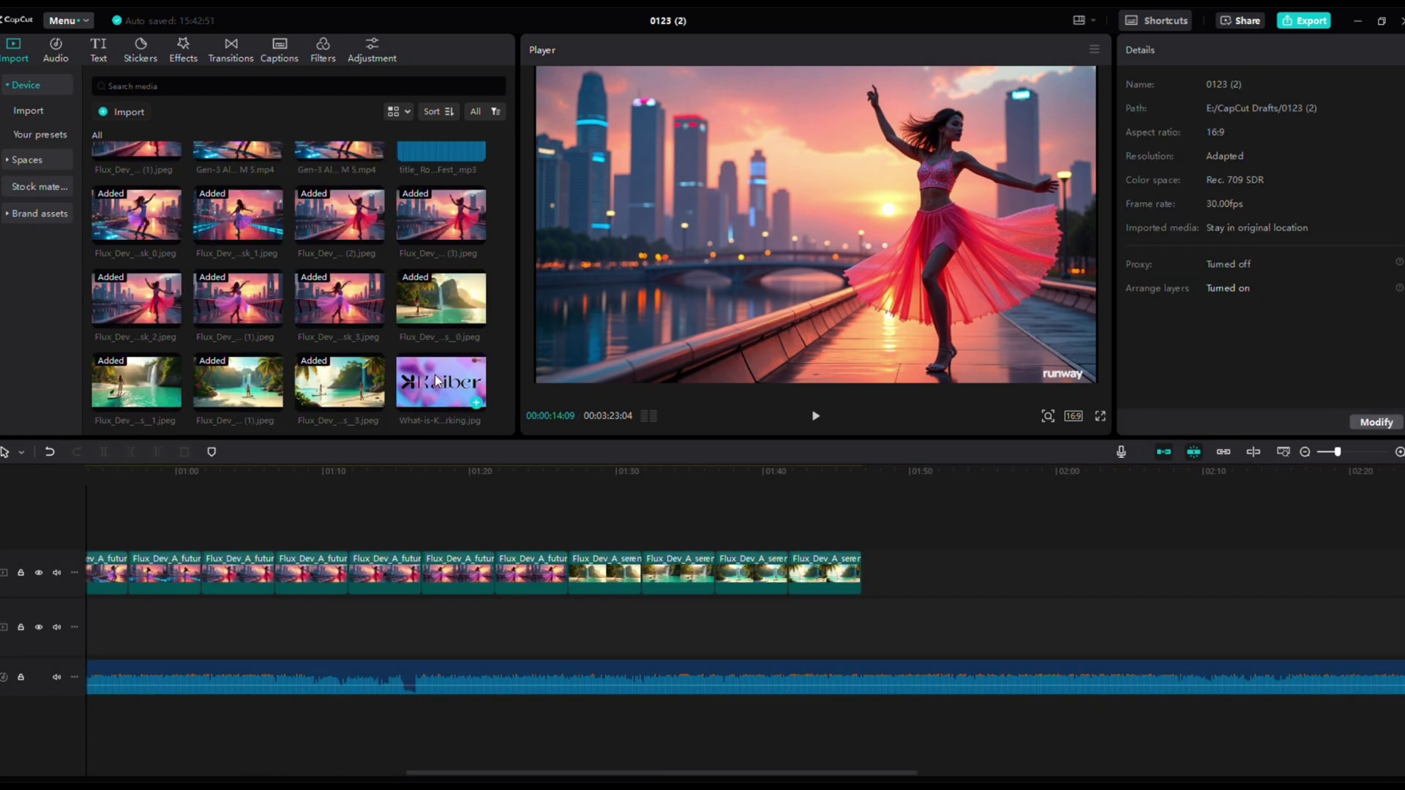
pyautogui.click(437, 380)
pyautogui.press('Delete')
# Append beach and dancer images without gaps, stretching the dancer clip to the song's end
pyautogui.moveTo(335, 386); pyautogui.dragTo(874, 585)
pyautogui.click(896, 585)
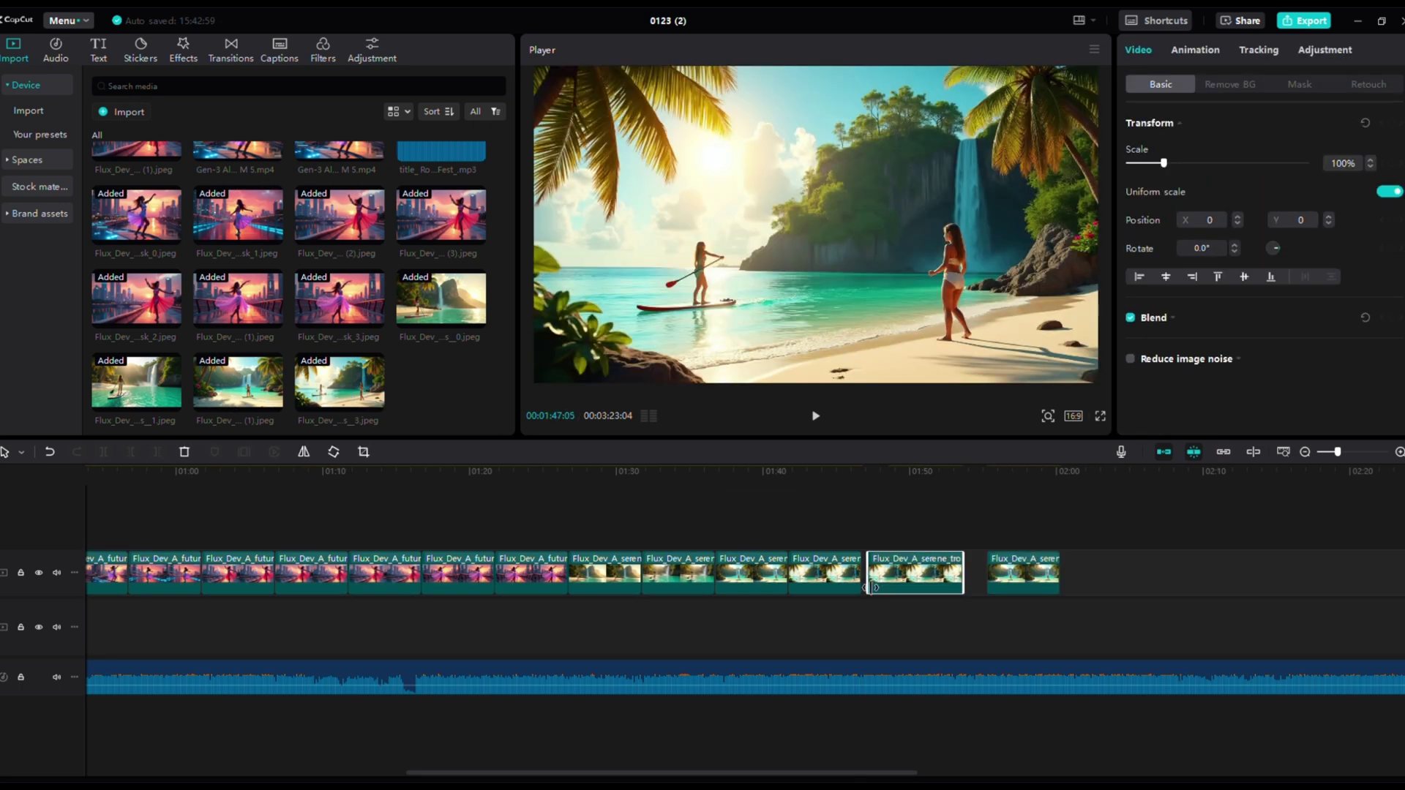
pyautogui.moveTo(988, 584); pyautogui.dragTo(969, 585)
pyautogui.moveTo(340, 308); pyautogui.dragTo(1149, 582)
pyautogui.hscroll(5, 716, 564)
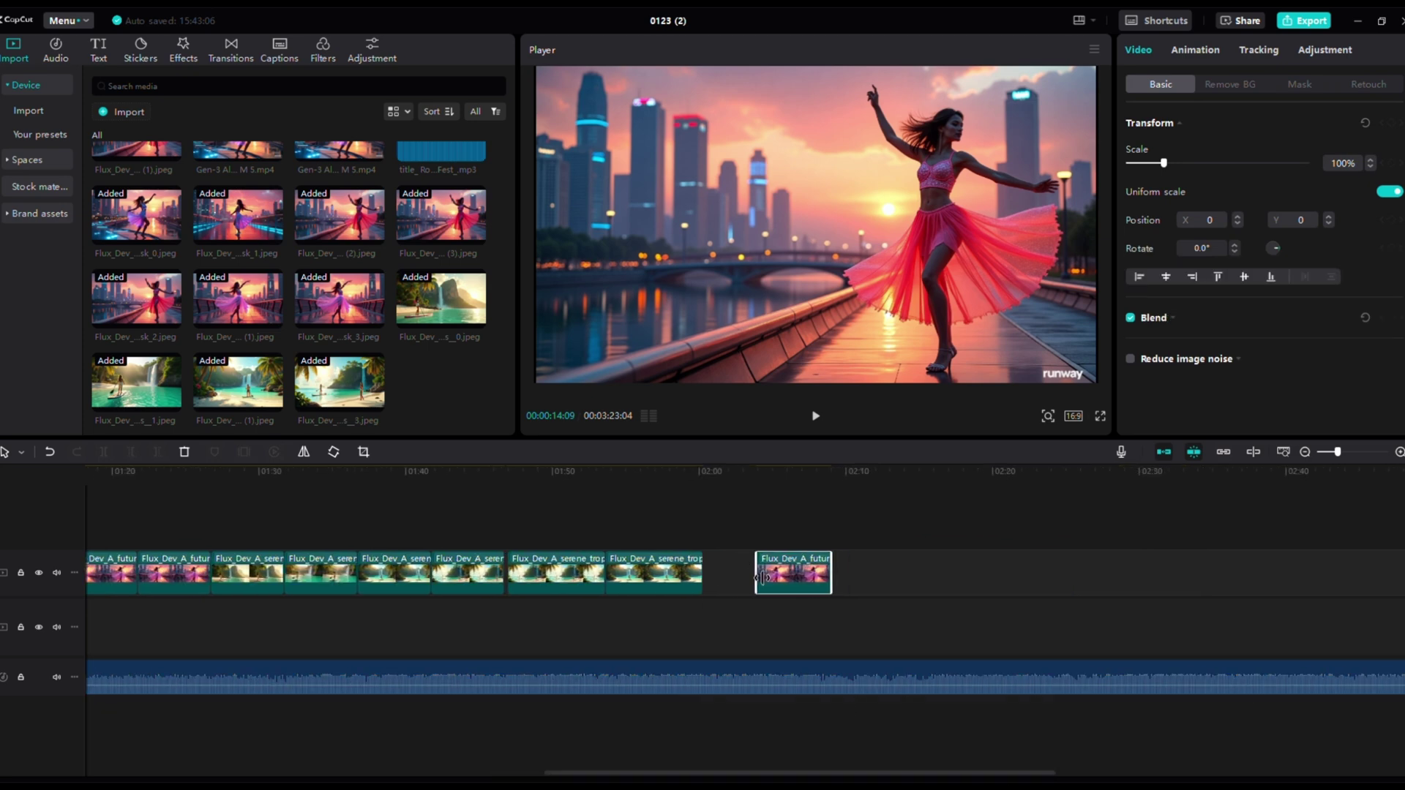
pyautogui.moveTo(757, 578); pyautogui.dragTo(702, 578)
pyautogui.moveTo(829, 583); pyautogui.dragTo(1215, 617)
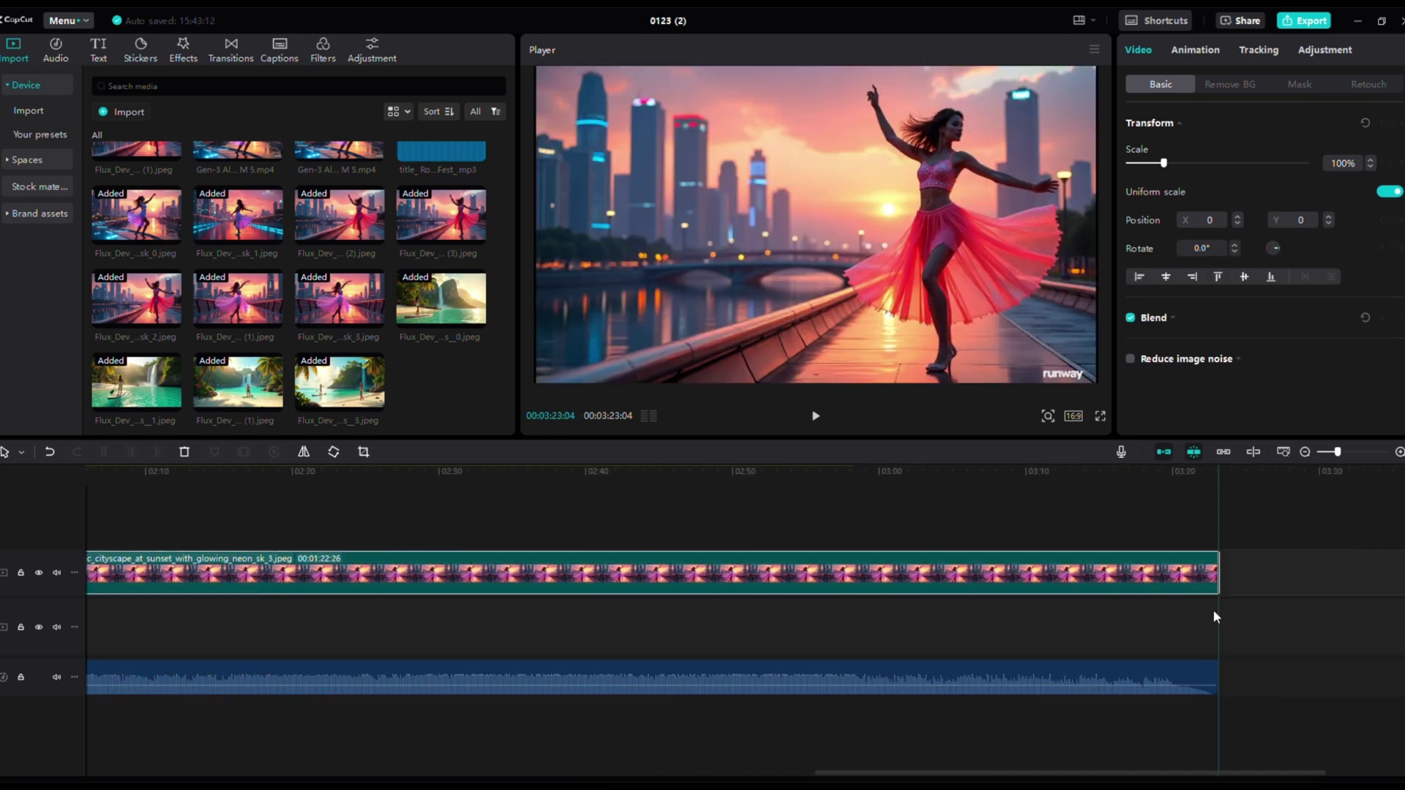
pyautogui.click(1219, 539)
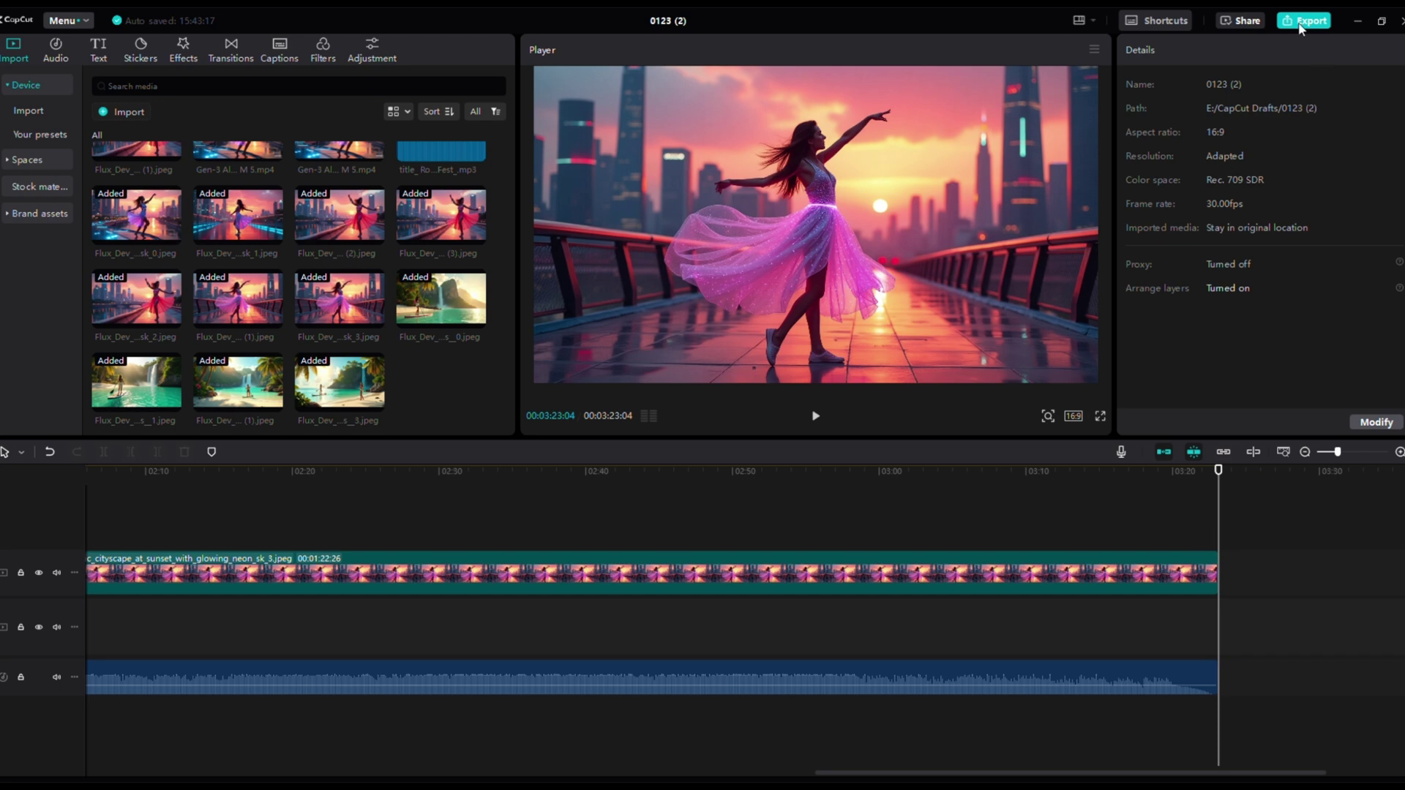